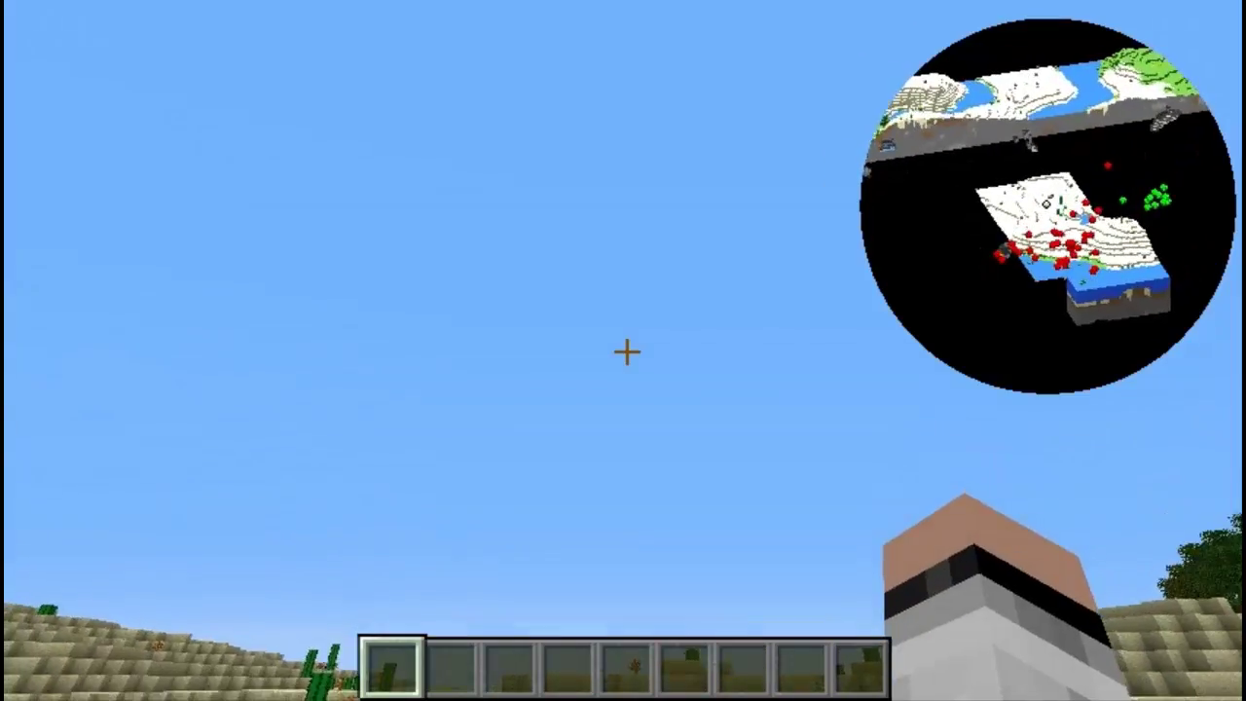
Step: Look at the character from the front in third-person view with the game's HUD and minimap toggled on and off
{"action": "key", "text": "F5"}
{"action": "key", "text": "F5"}
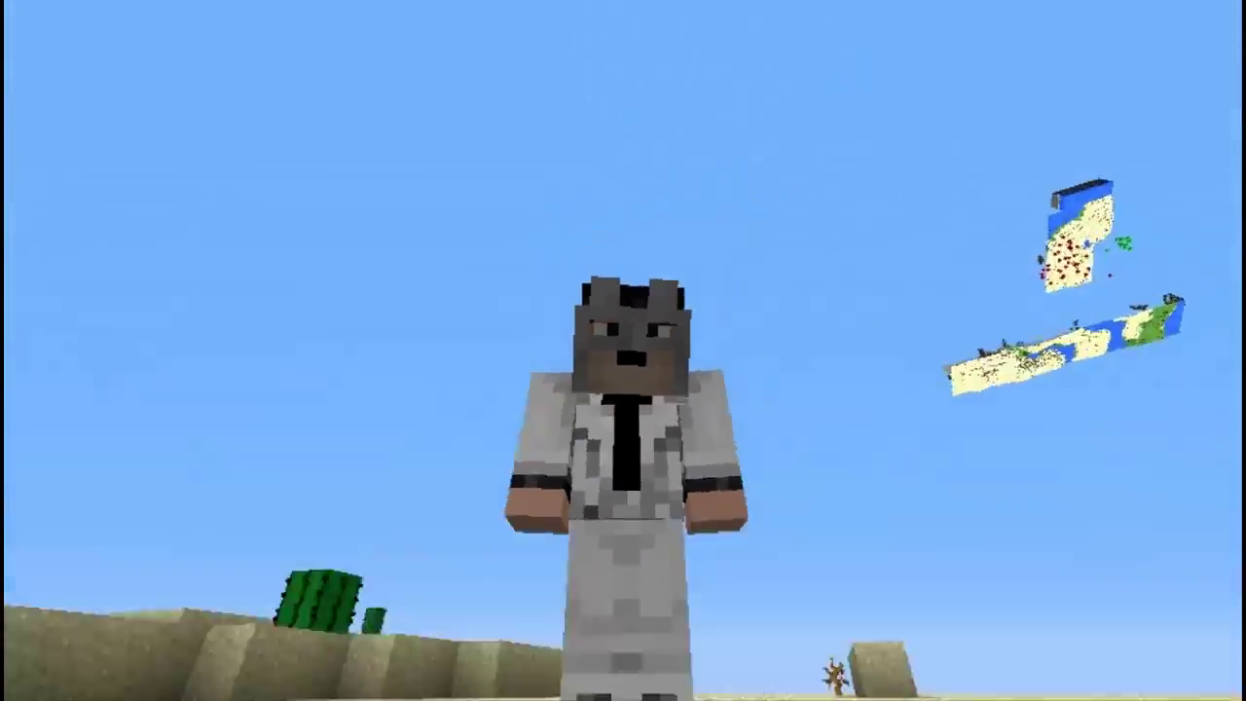
{"action": "key", "text": "F1"}
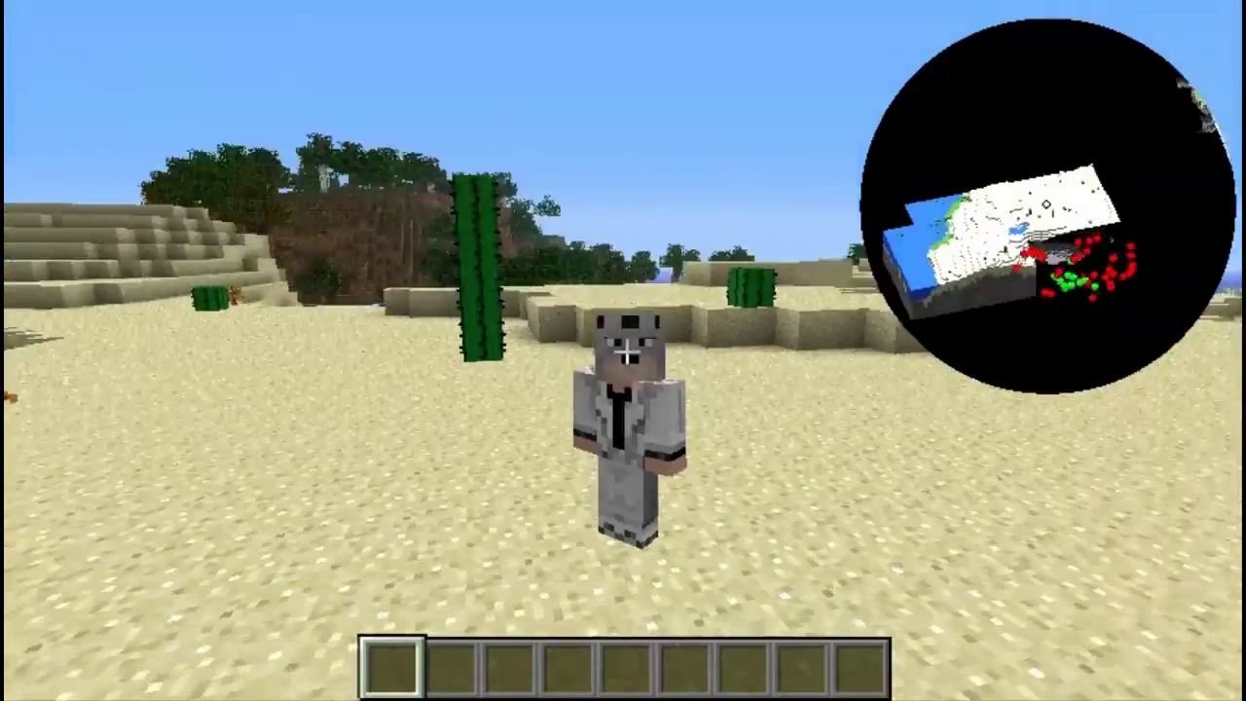
{"action": "key", "text": "F1"}
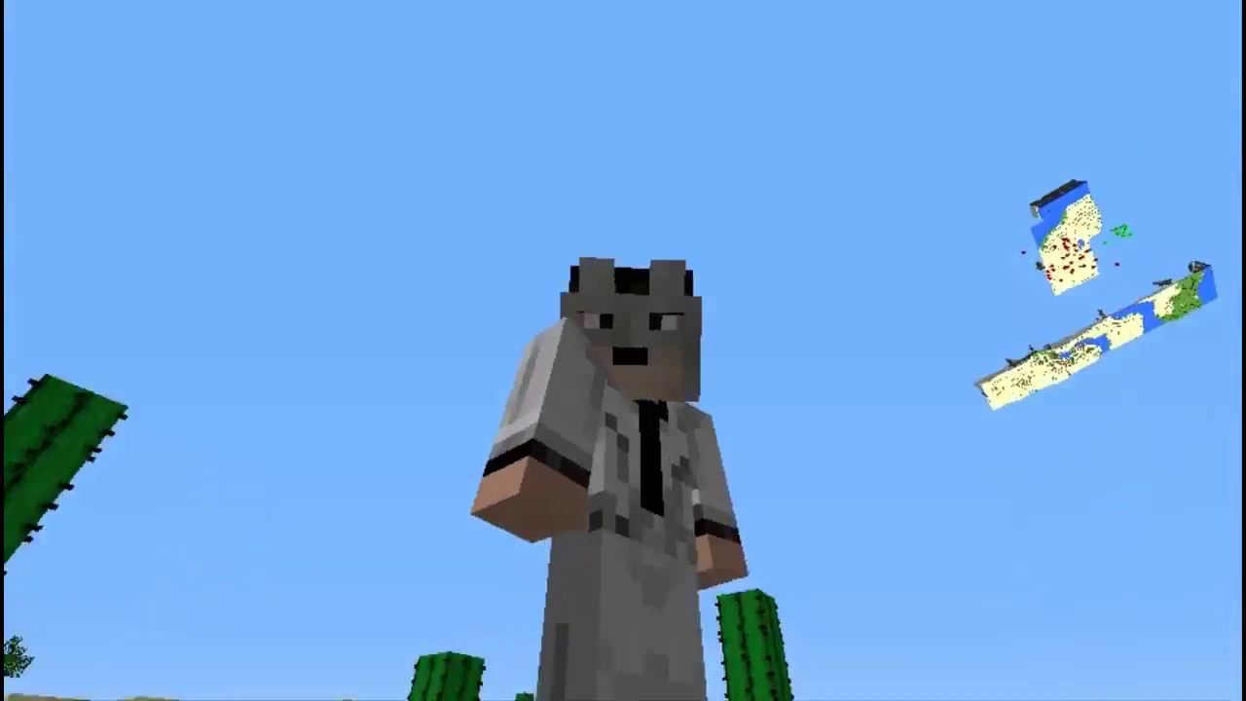
{"action": "key", "text": "F1"}
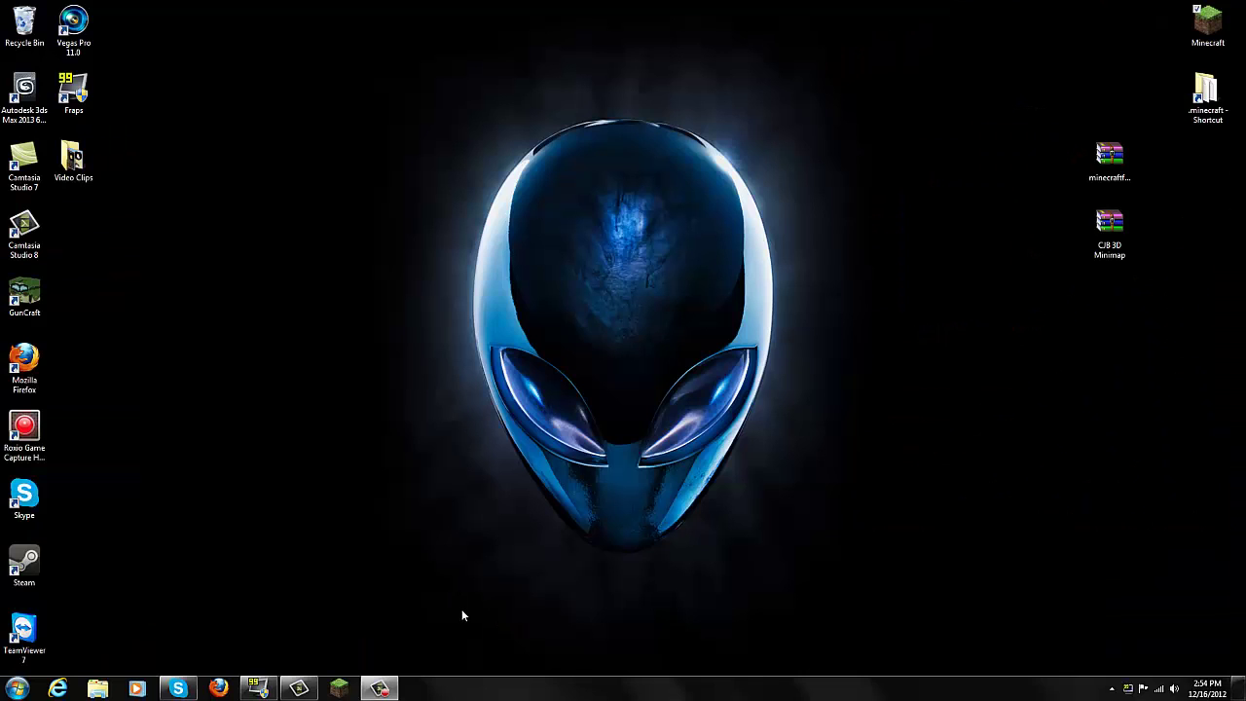
Step: Open the Minecraft launcher and set its options to force a game update
{"action": "left_click", "coordinate": [339, 688]}
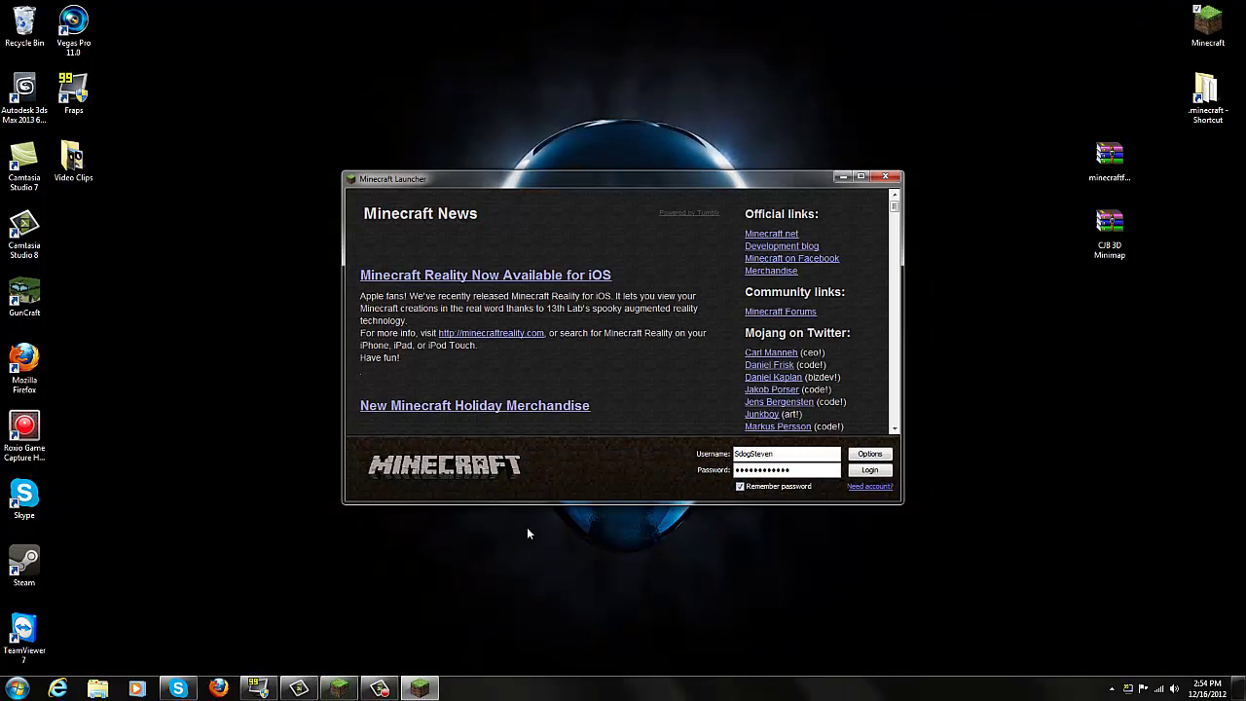
{"action": "left_click", "coordinate": [854, 456]}
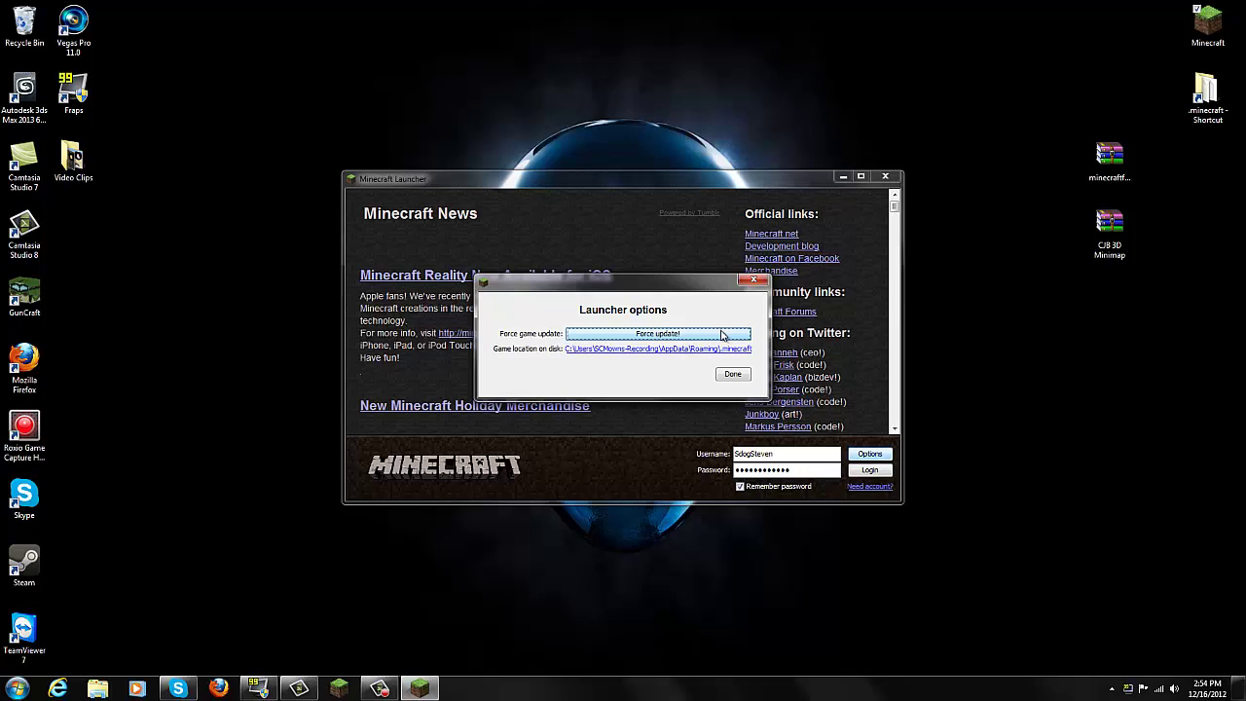
{"action": "left_click", "coordinate": [722, 335]}
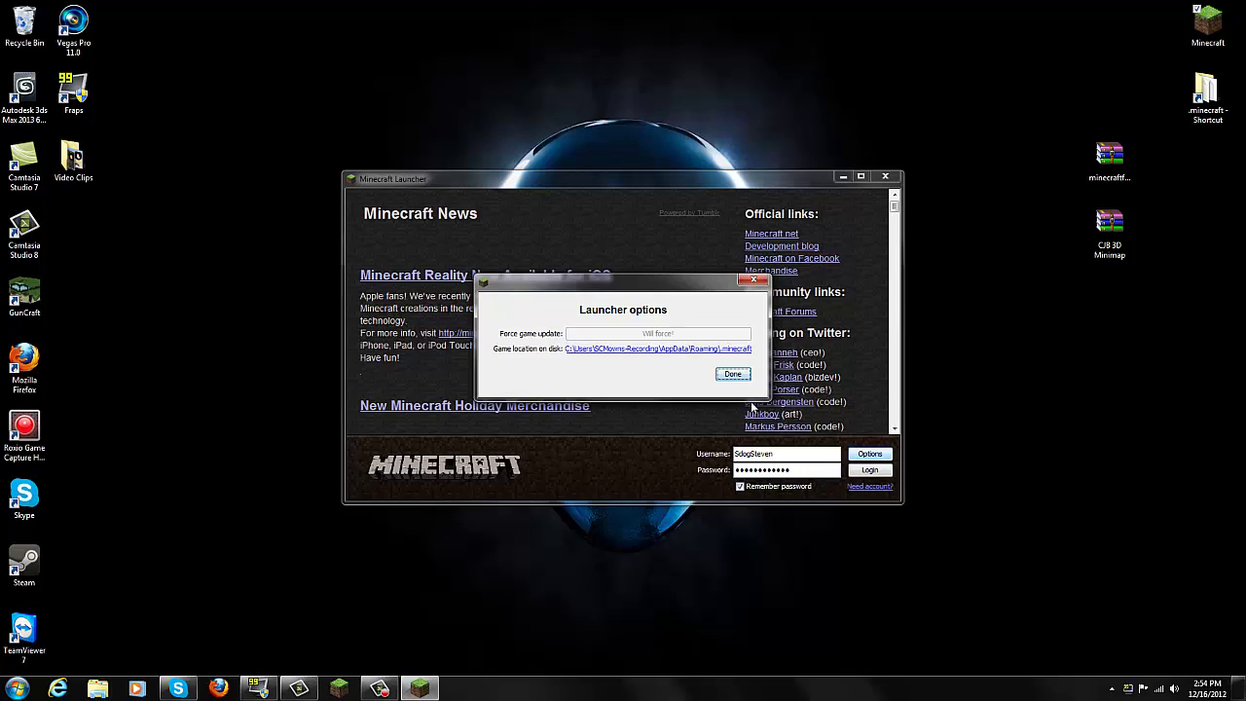
{"action": "left_click", "coordinate": [732, 374]}
Step: Log in with the remembered account to run the Minecraft update, and minimize the game window
{"action": "left_click", "coordinate": [869, 469]}
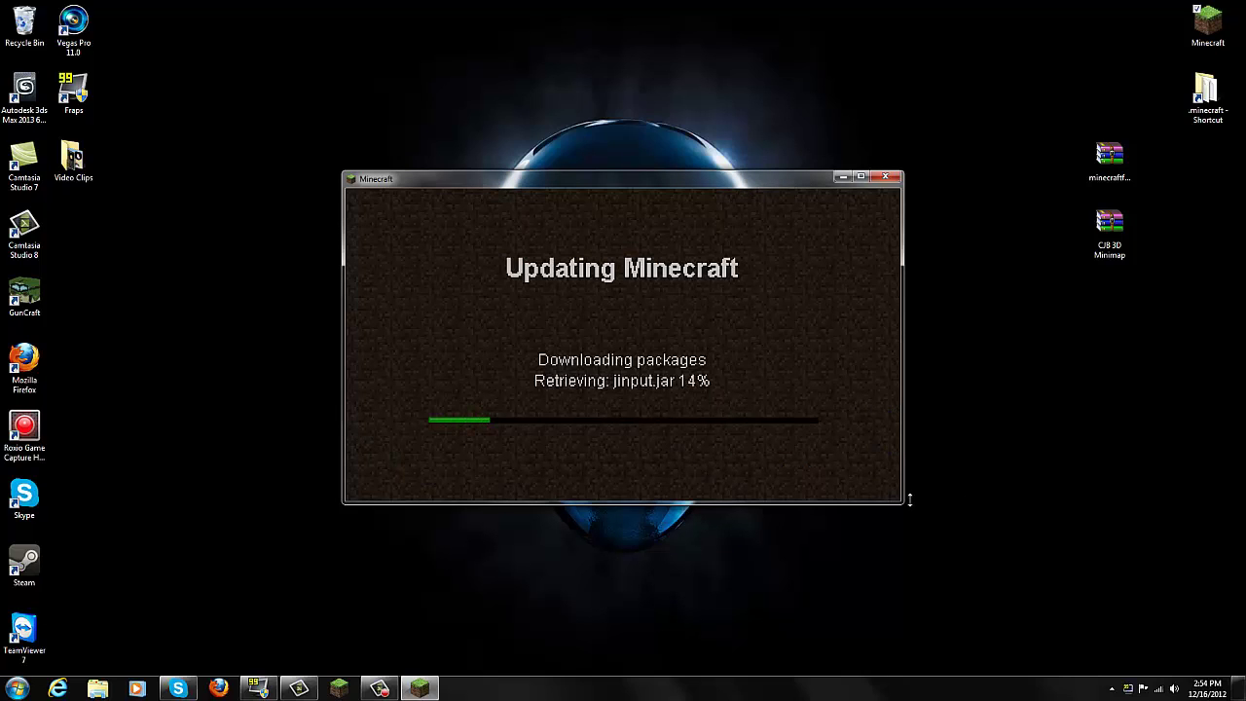
{"action": "left_click", "coordinate": [842, 178]}
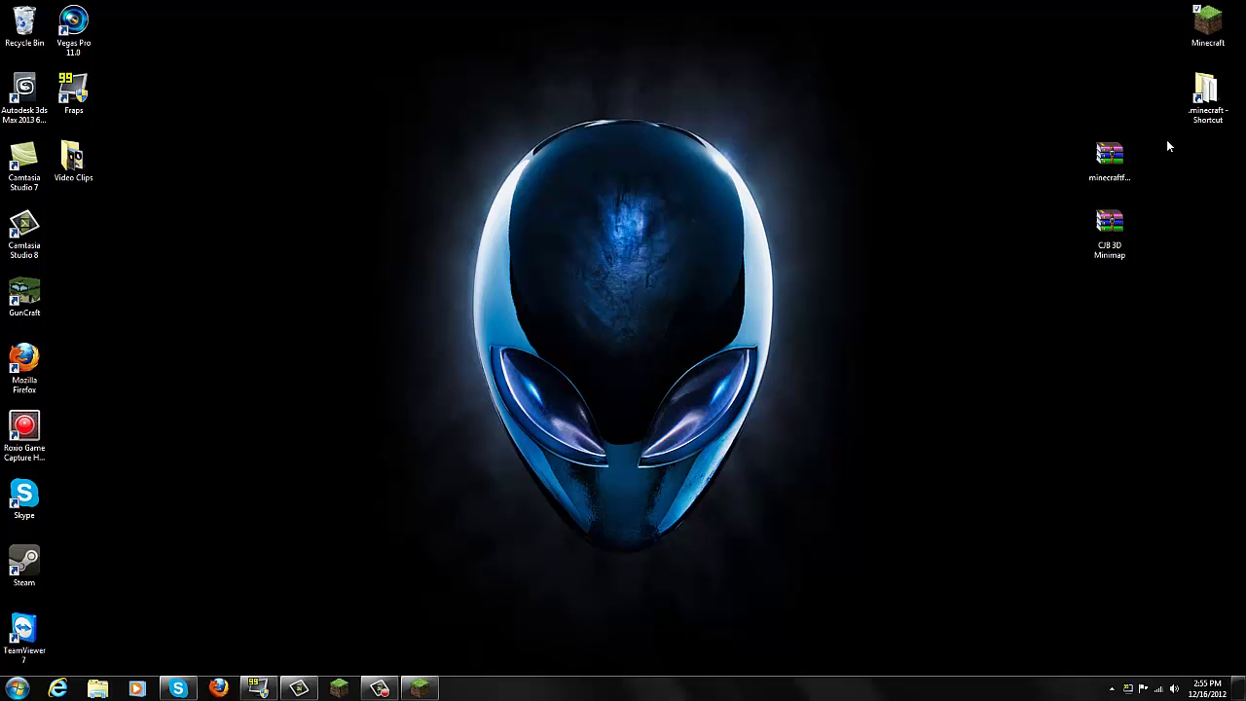
{"action": "left_click", "coordinate": [1110, 157]}
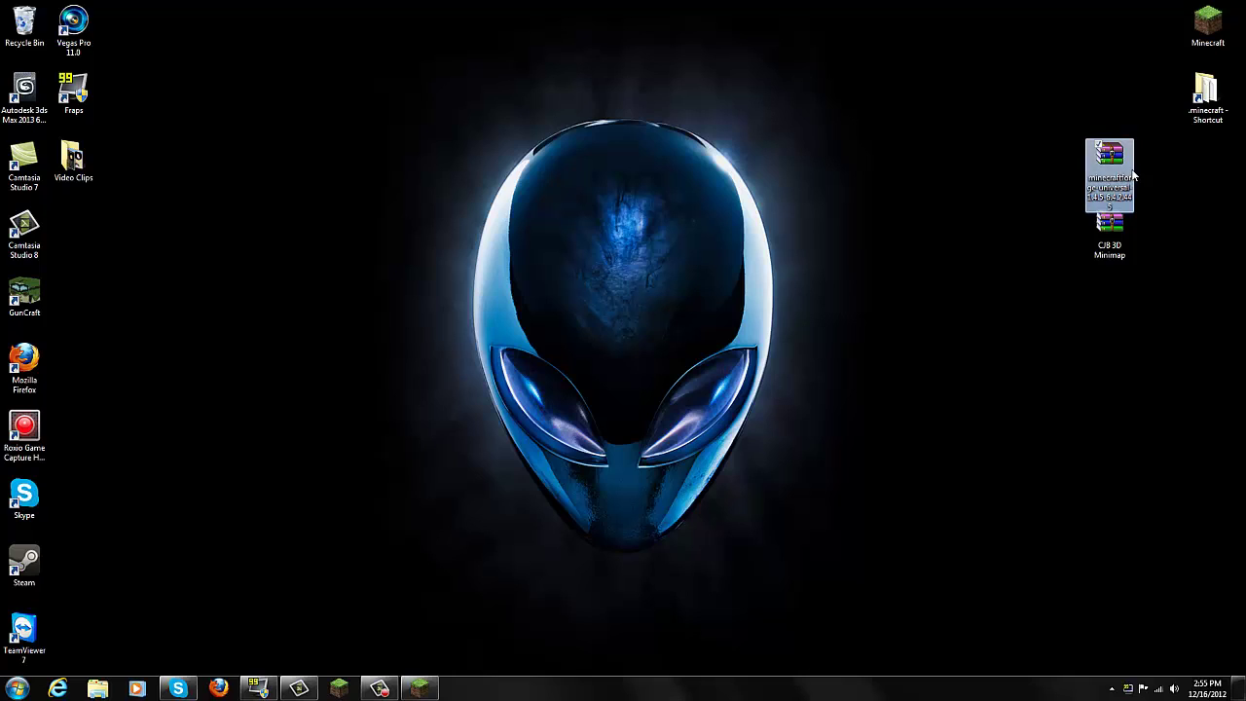
{"action": "left_click", "coordinate": [1124, 238]}
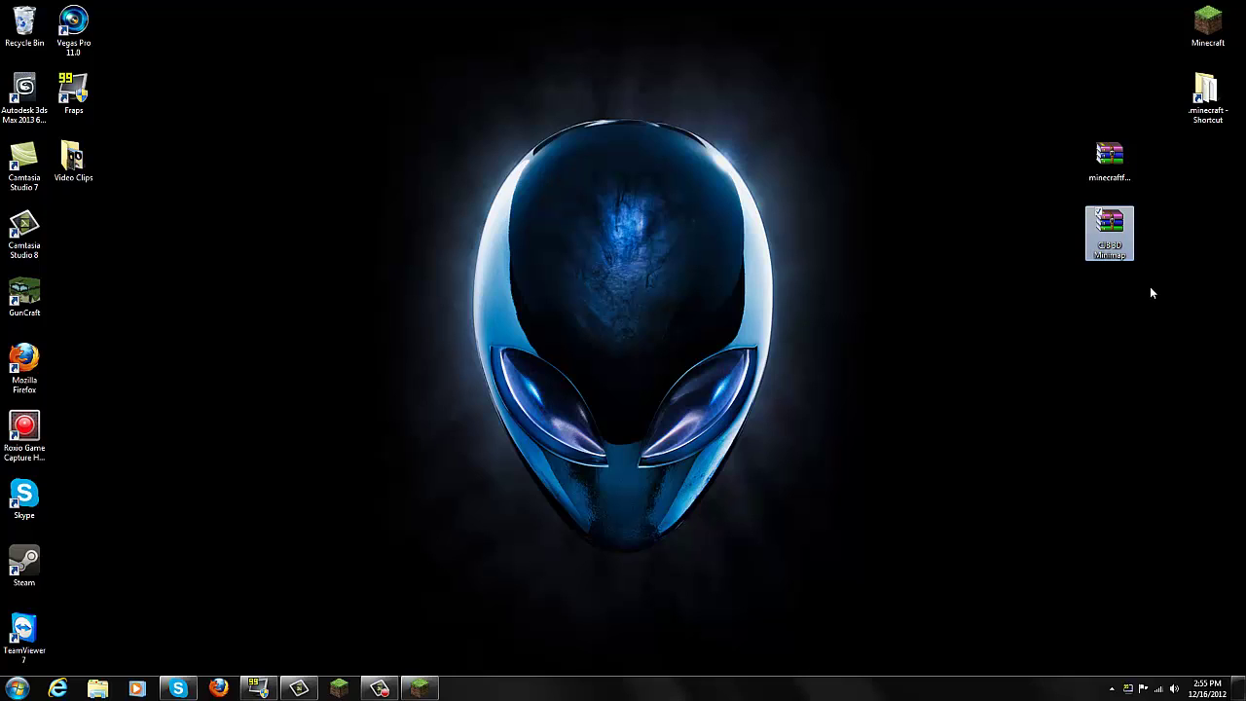
{"action": "left_click_drag", "start_coordinate": [1150, 289], "coordinate": [1069, 322]}
{"action": "left_click_drag", "start_coordinate": [1190, 336], "coordinate": [1071, 122]}
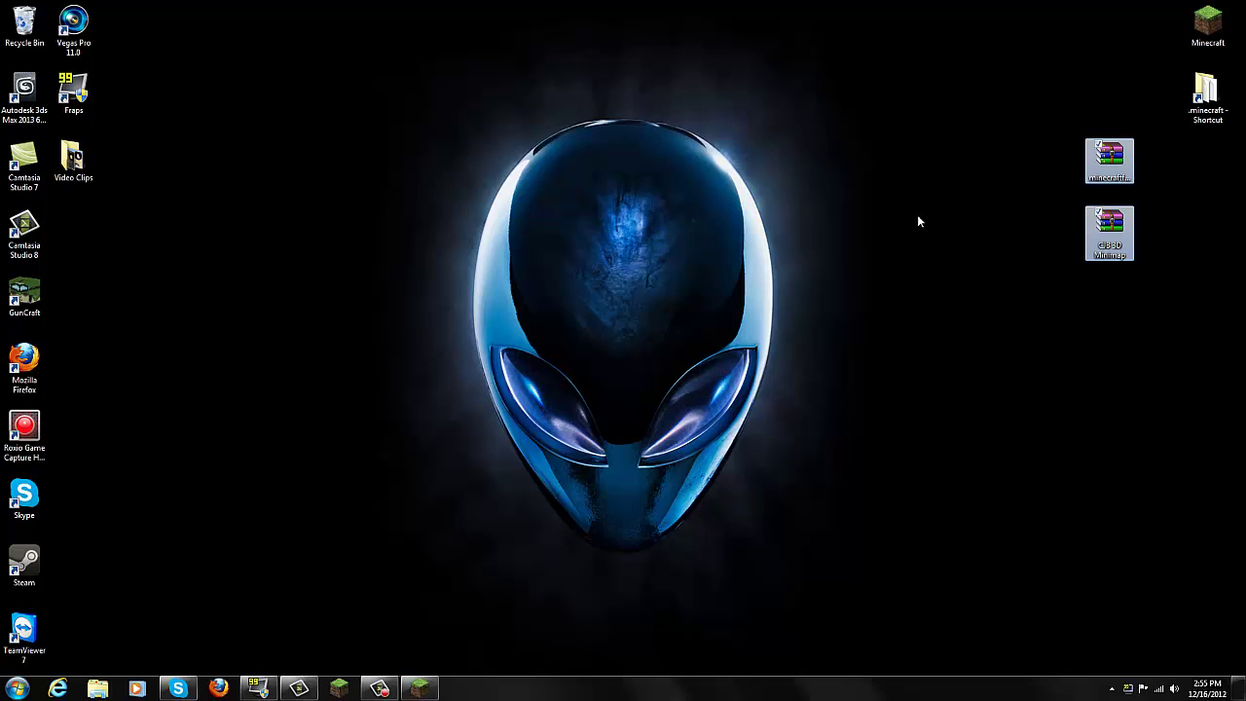
Step: Find and open the %appdata% Roaming folder, and dock its window to one half of the screen
{"action": "left_click", "coordinate": [16, 688]}
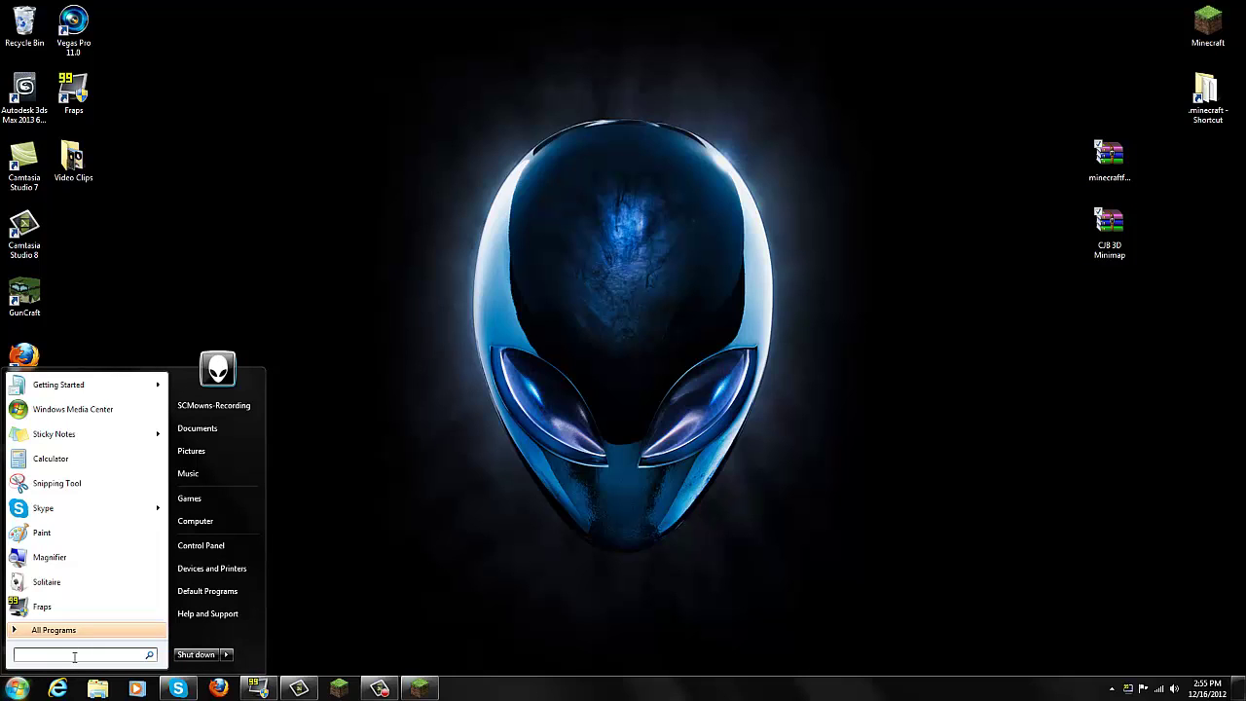
{"action": "type", "text": "%appdata"}
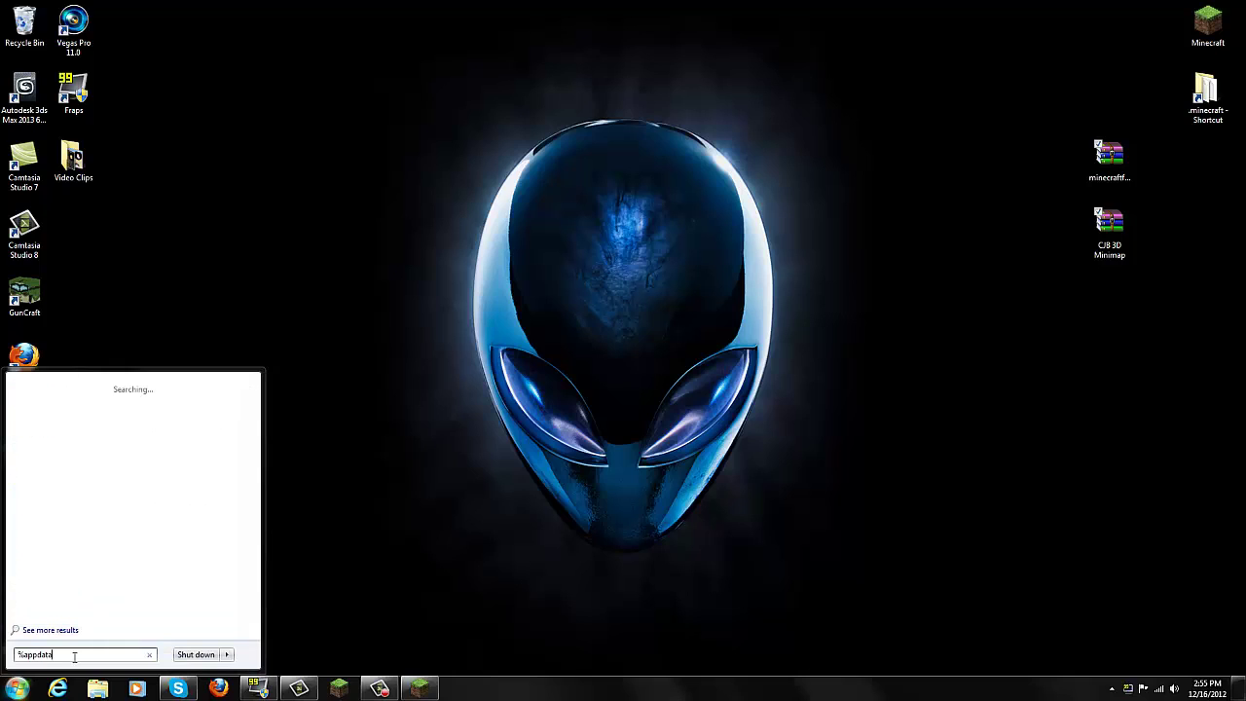
{"action": "type", "text": "%"}
{"action": "left_click", "coordinate": [87, 389]}
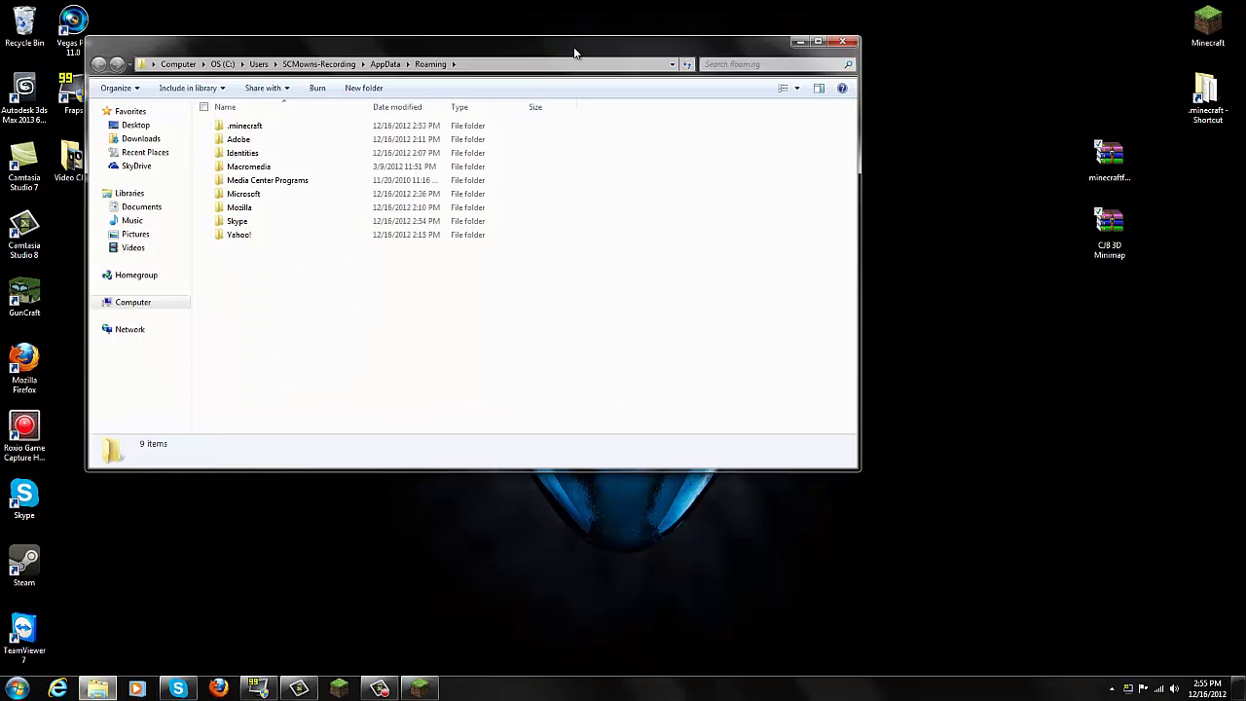
{"action": "key", "text": "super+Left"}
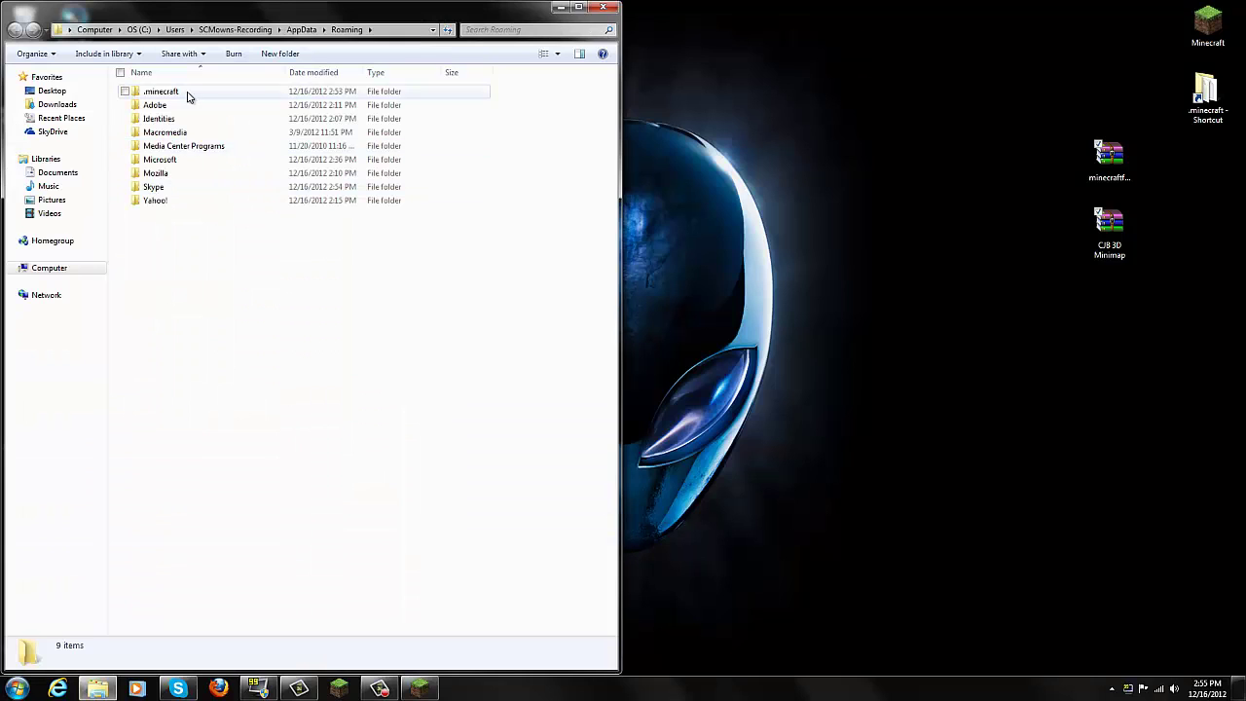
Step: Go into the .minecraft folder's bin subfolder and select the minecraft jar file
{"action": "double_click", "coordinate": [188, 92]}
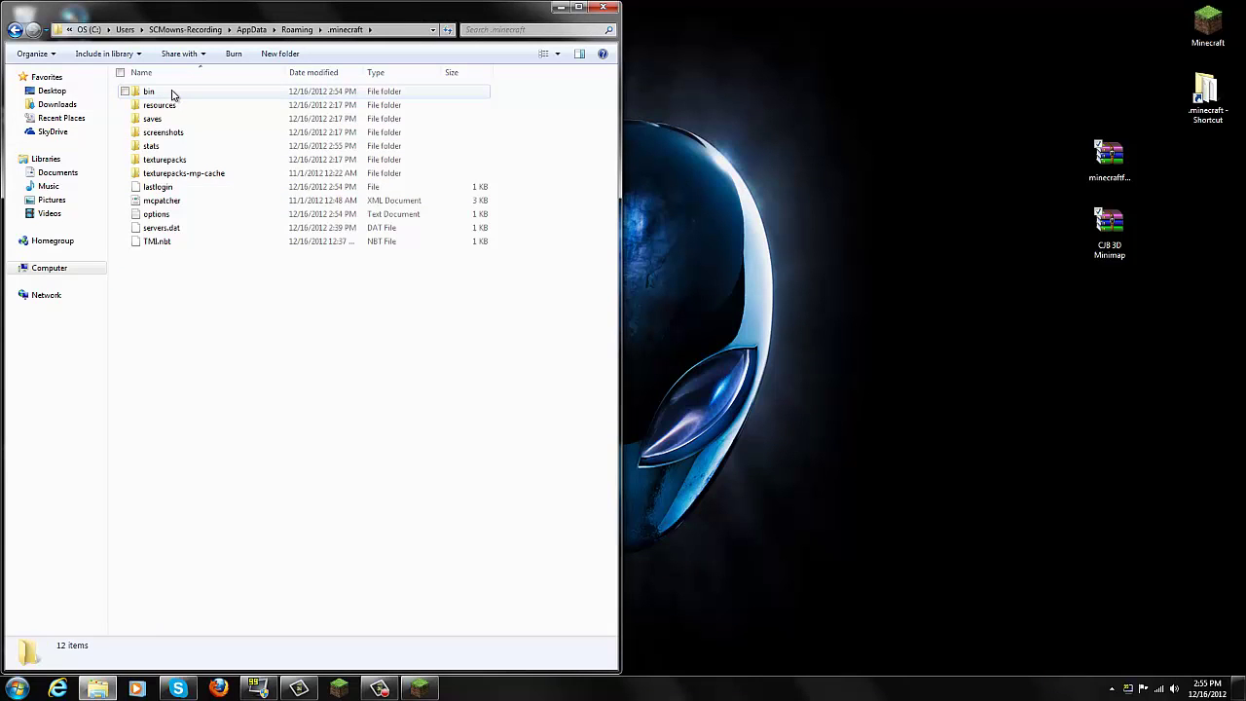
{"action": "left_click", "coordinate": [164, 105]}
{"action": "left_click", "coordinate": [164, 120]}
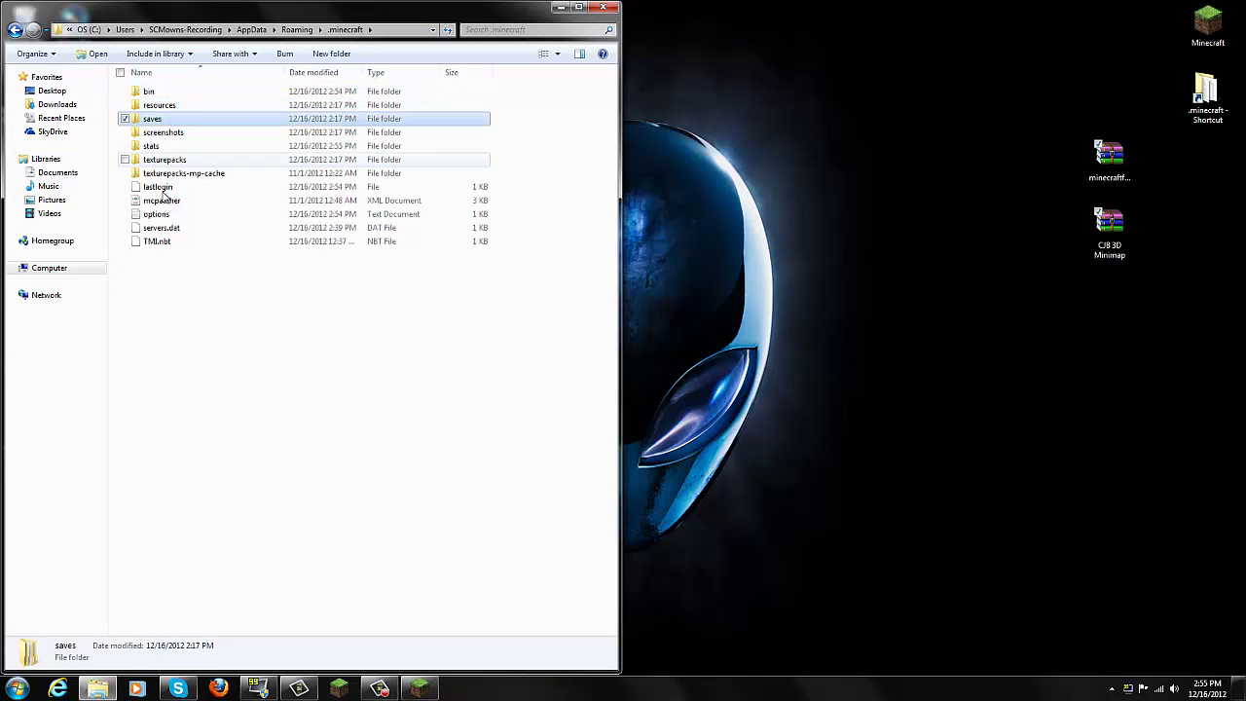
{"action": "double_click", "coordinate": [163, 92]}
{"action": "left_click", "coordinate": [161, 160]}
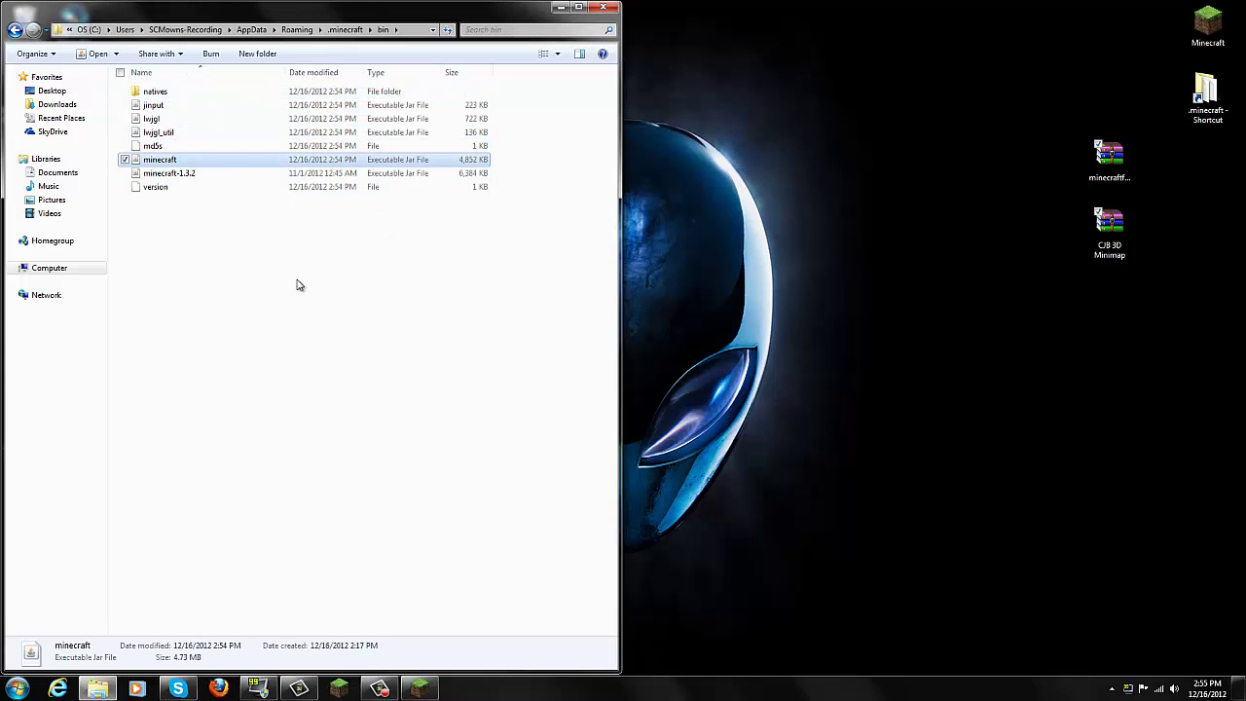
Step: Delete the old minecraft-1.3.2 jar from the bin folder and close the running Minecraft game
{"action": "left_click", "coordinate": [185, 174]}
{"action": "key", "text": "Delete"}
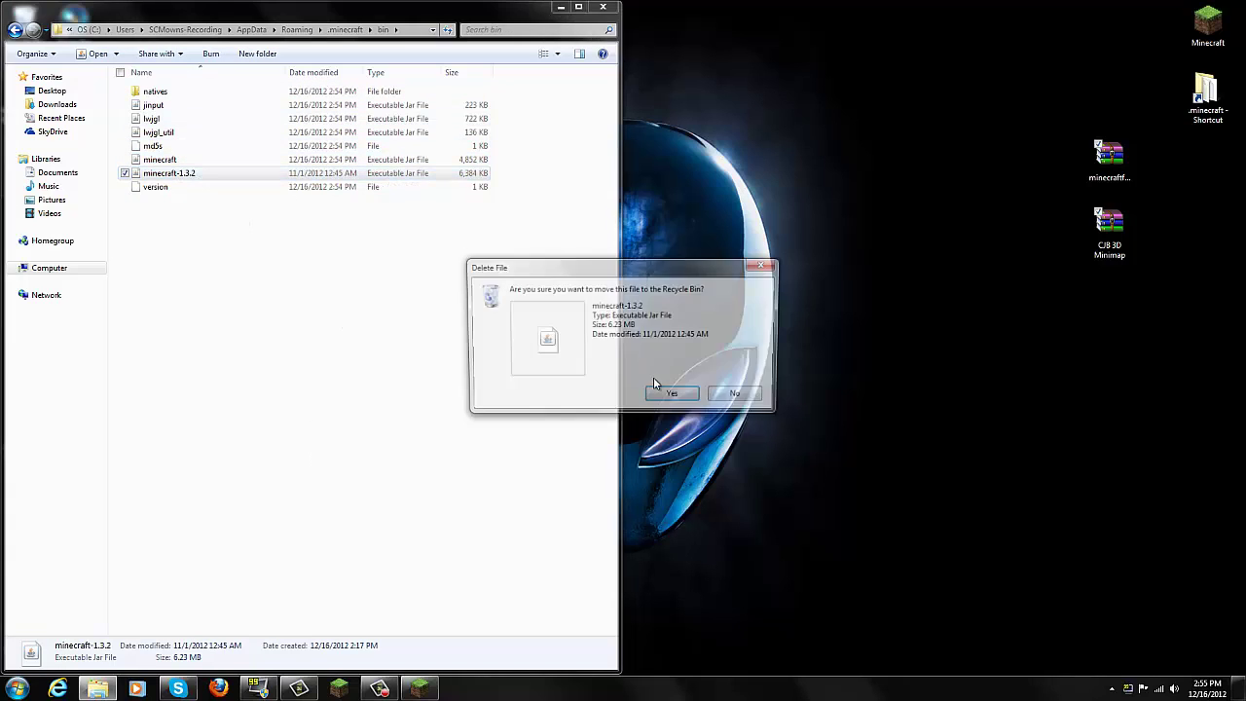
{"action": "key", "text": "Return"}
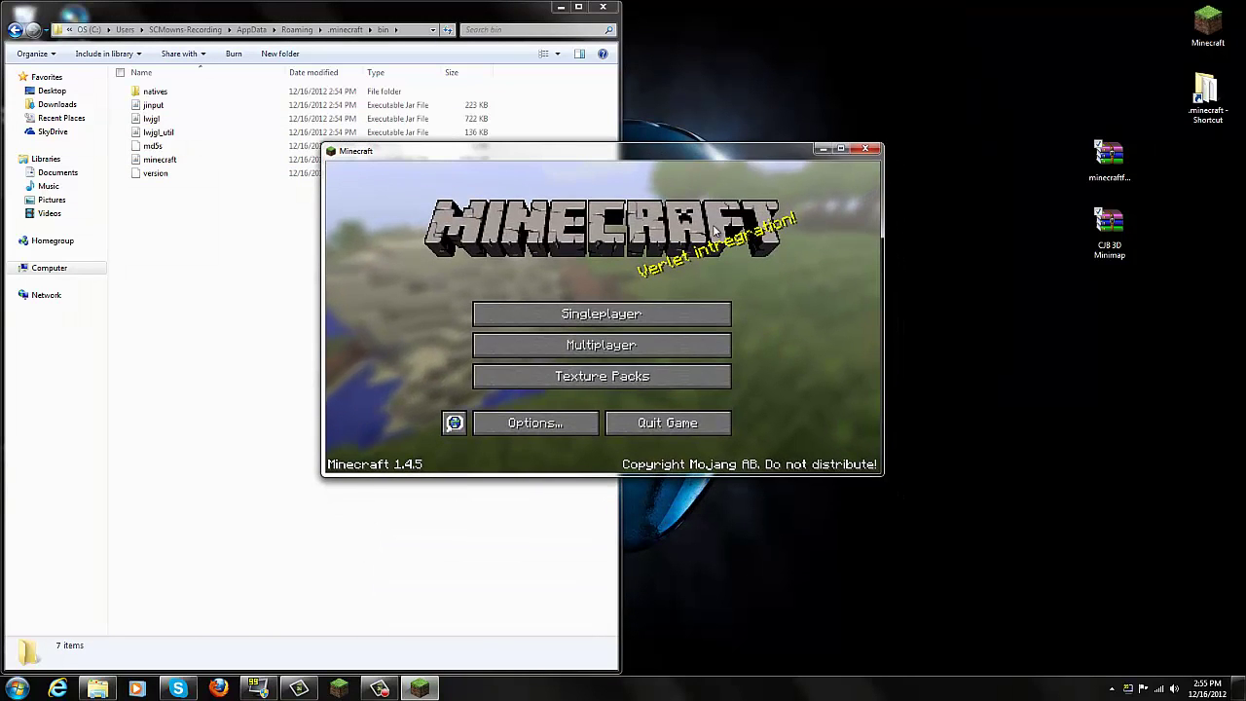
{"action": "left_click", "coordinate": [865, 149]}
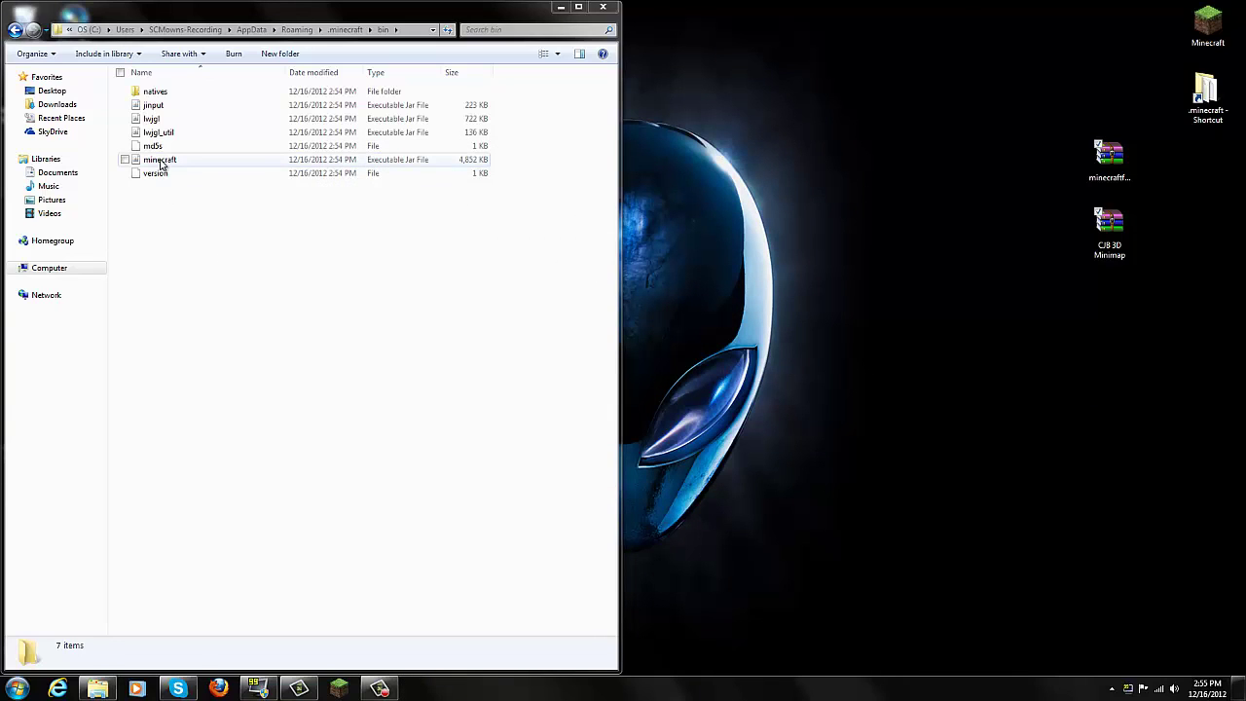
Step: Open the minecraft jar with WinRAR archiver and dock the archive window to the same half of the screen
{"action": "right_click", "coordinate": [161, 165]}
{"action": "mouse_move", "coordinate": [141, 212]}
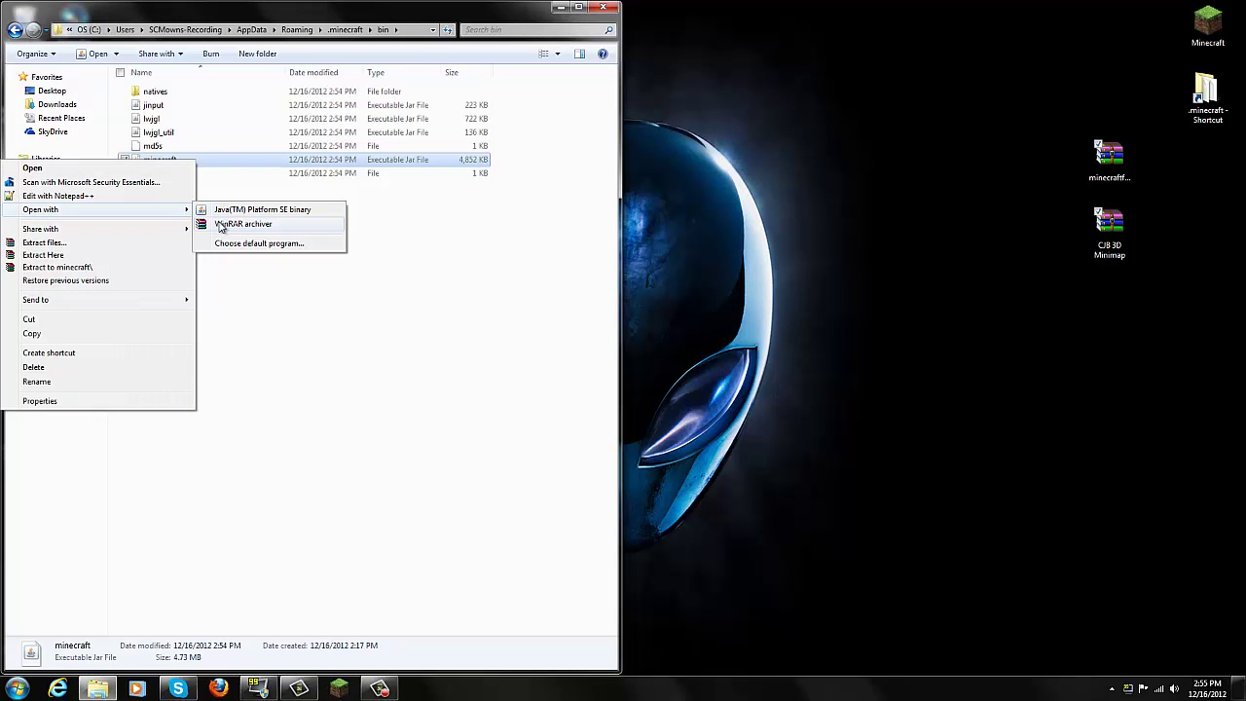
{"action": "left_click", "coordinate": [222, 225]}
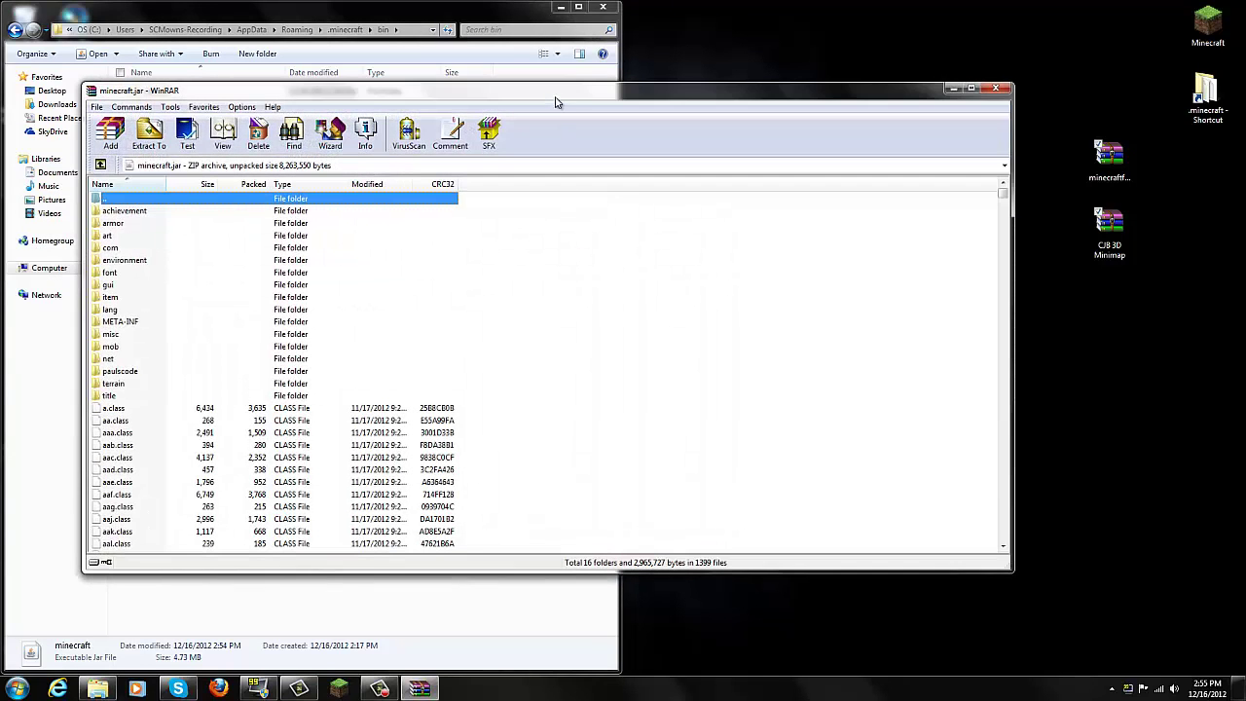
{"action": "key", "text": "super+Left"}
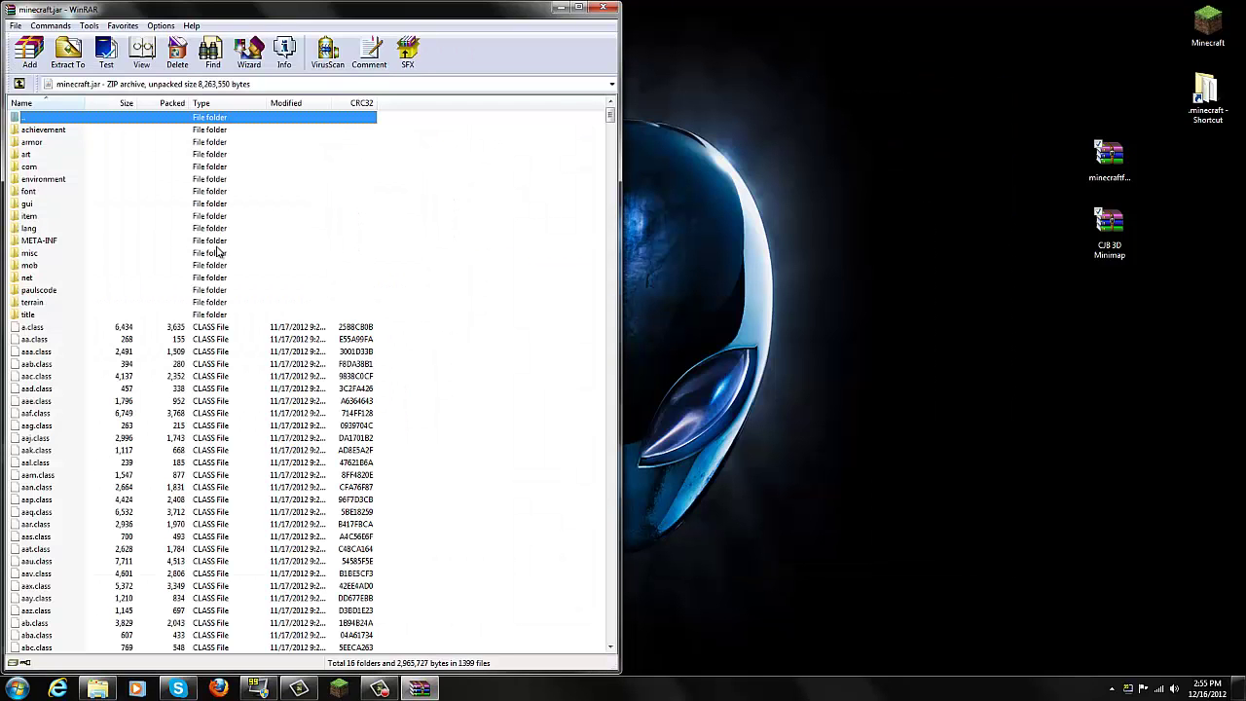
Step: Delete the META-INF folder from minecraft.jar
{"action": "left_click", "coordinate": [62, 241]}
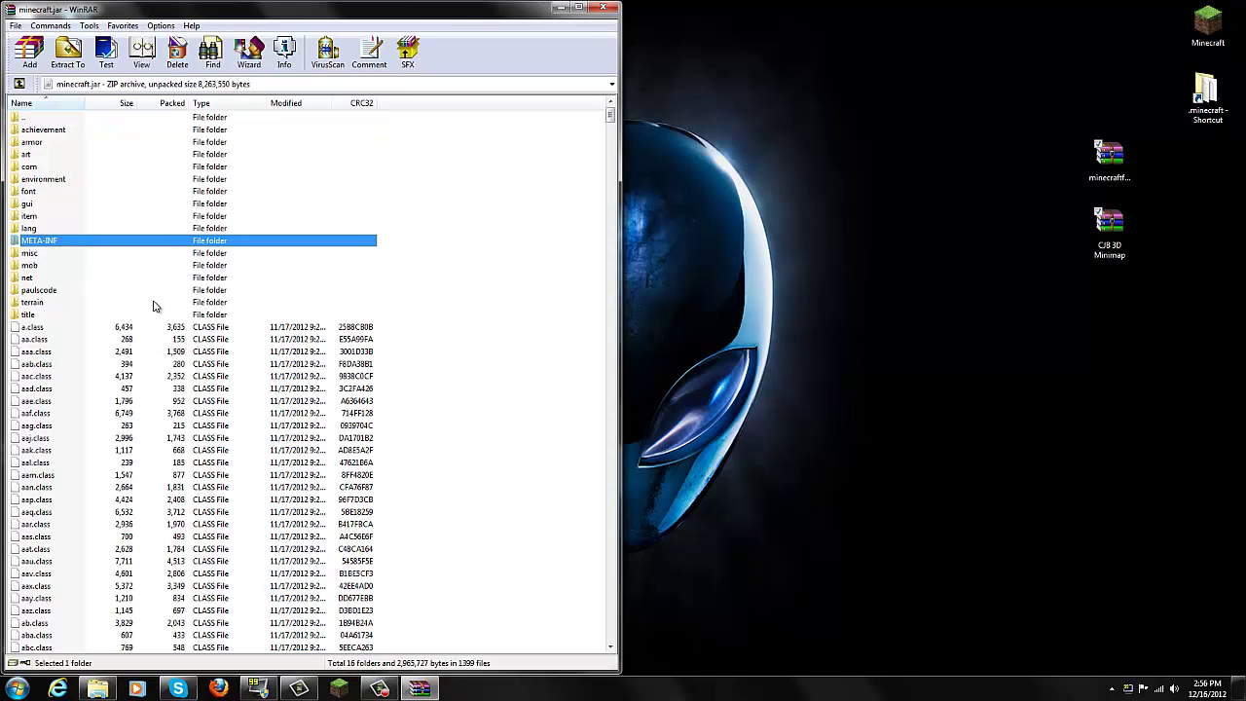
{"action": "right_click", "coordinate": [55, 241]}
{"action": "left_click", "coordinate": [92, 325]}
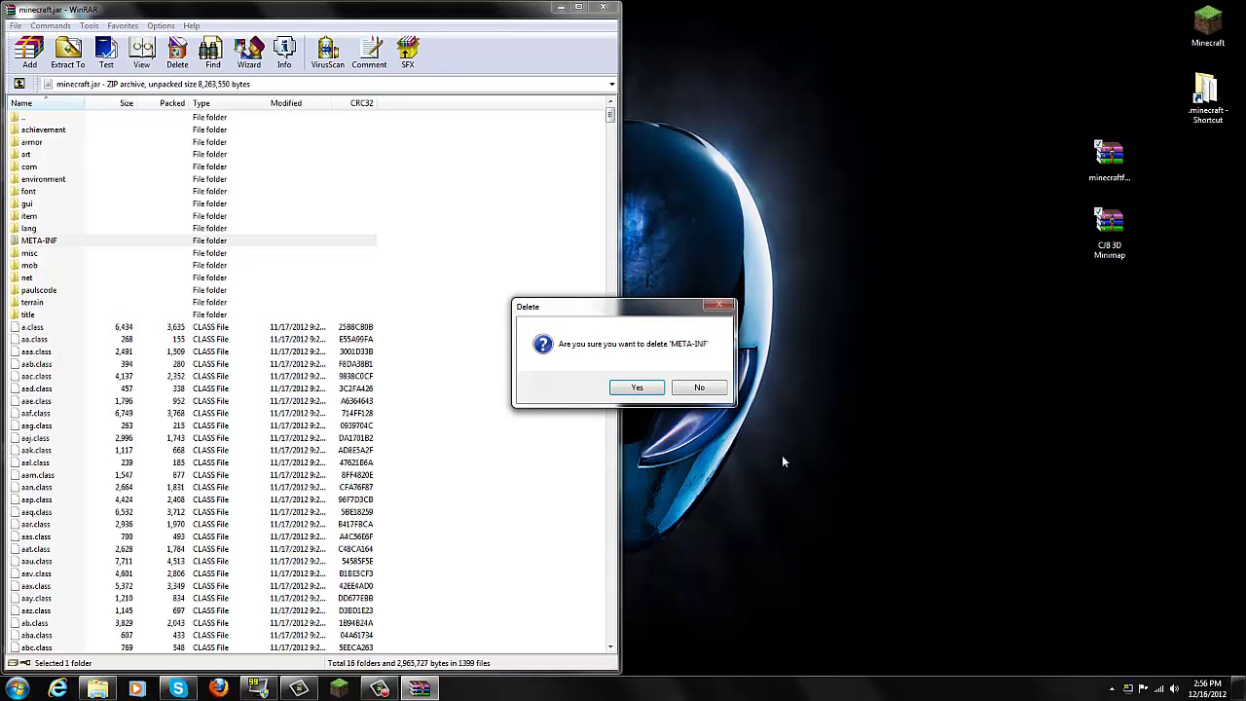
{"action": "left_click", "coordinate": [637, 386]}
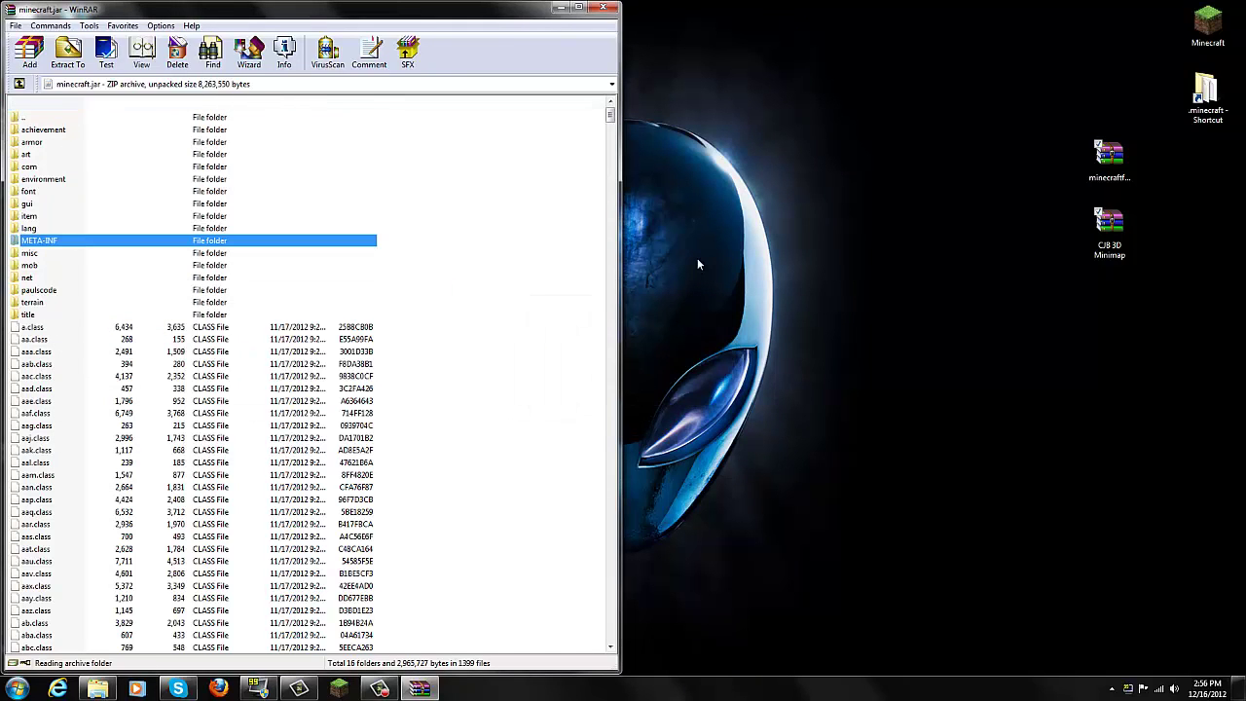
Step: Open the minecraftforge-universal-1.4.5-6.4.2.445.zip archive from the desktop and dock it beside minecraft.jar
{"action": "double_click", "coordinate": [1119, 154]}
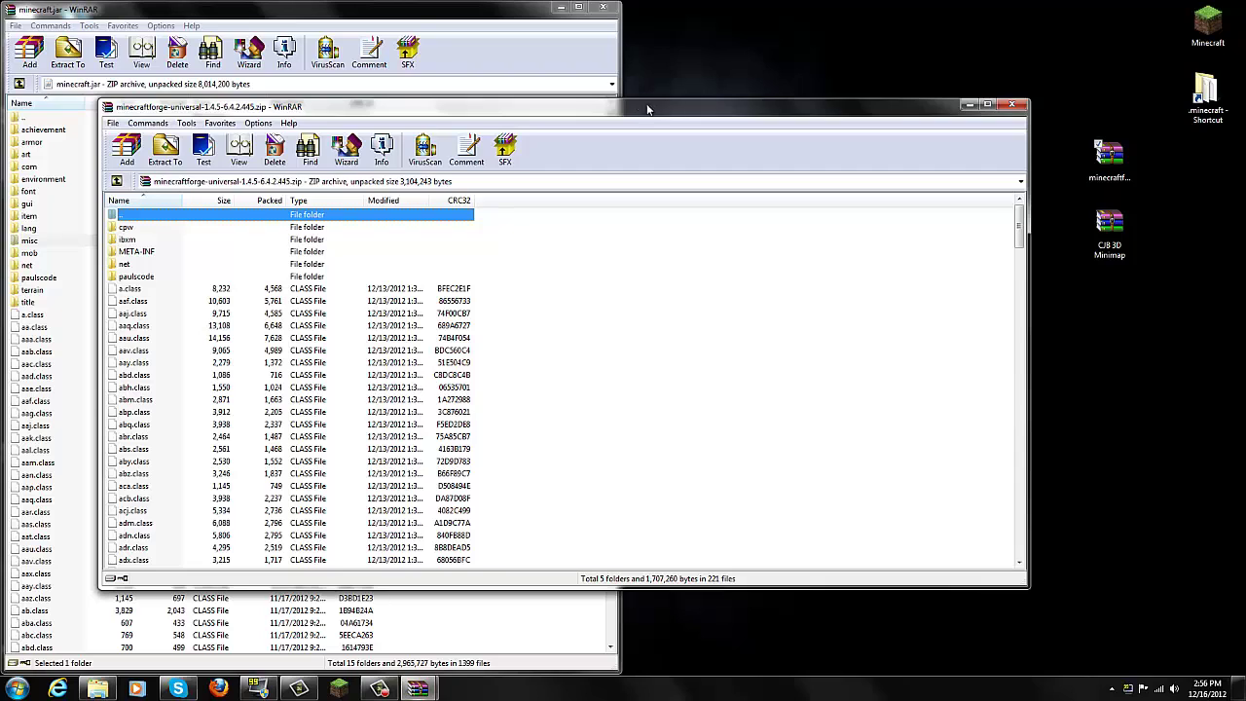
{"action": "left_click_drag", "start_coordinate": [647, 109], "coordinate": [1244, 195]}
{"action": "left_click", "coordinate": [740, 255]}
{"action": "left_click", "coordinate": [745, 338]}
{"action": "left_click", "coordinate": [742, 230]}
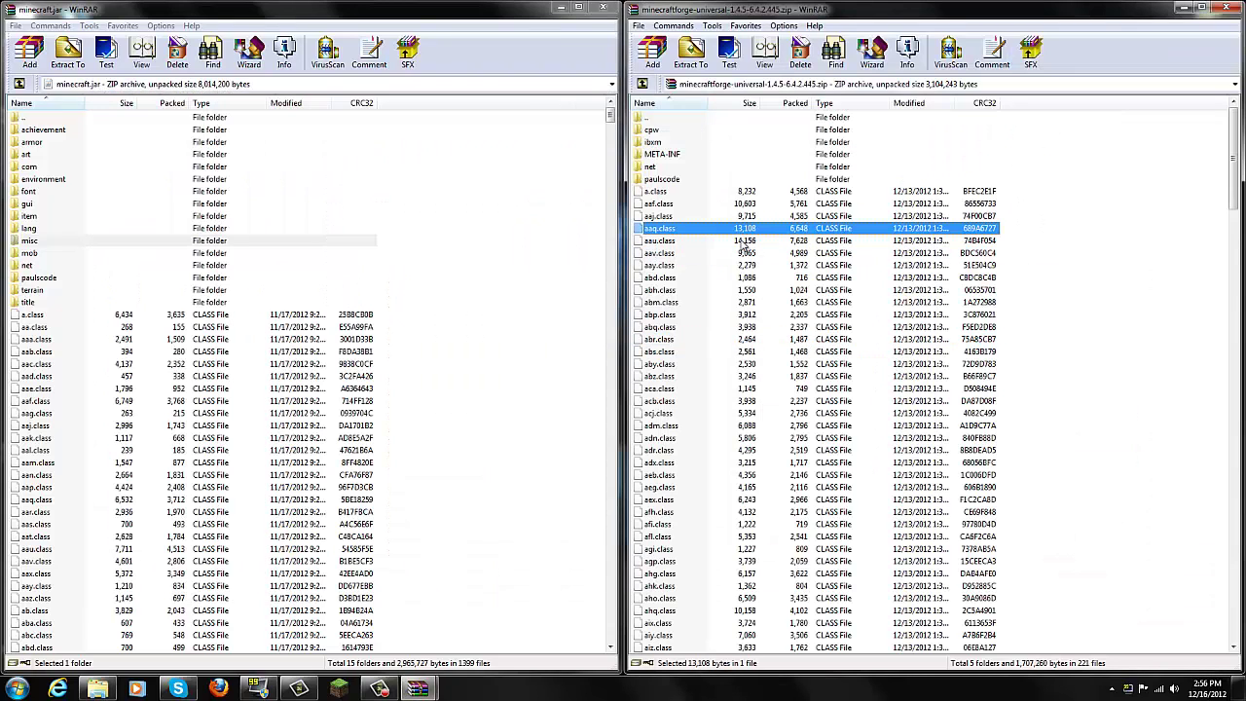
{"action": "left_click", "coordinate": [748, 343]}
{"action": "left_click", "coordinate": [729, 290]}
{"action": "left_click", "coordinate": [704, 241]}
{"action": "left_click", "coordinate": [714, 315]}
{"action": "left_click", "coordinate": [710, 228]}
Step: Add all files from the Minecraft Forge archive to minecraft.jar with the default Add and replace files mode, and close both archives
{"action": "key", "text": "ctrl+a"}
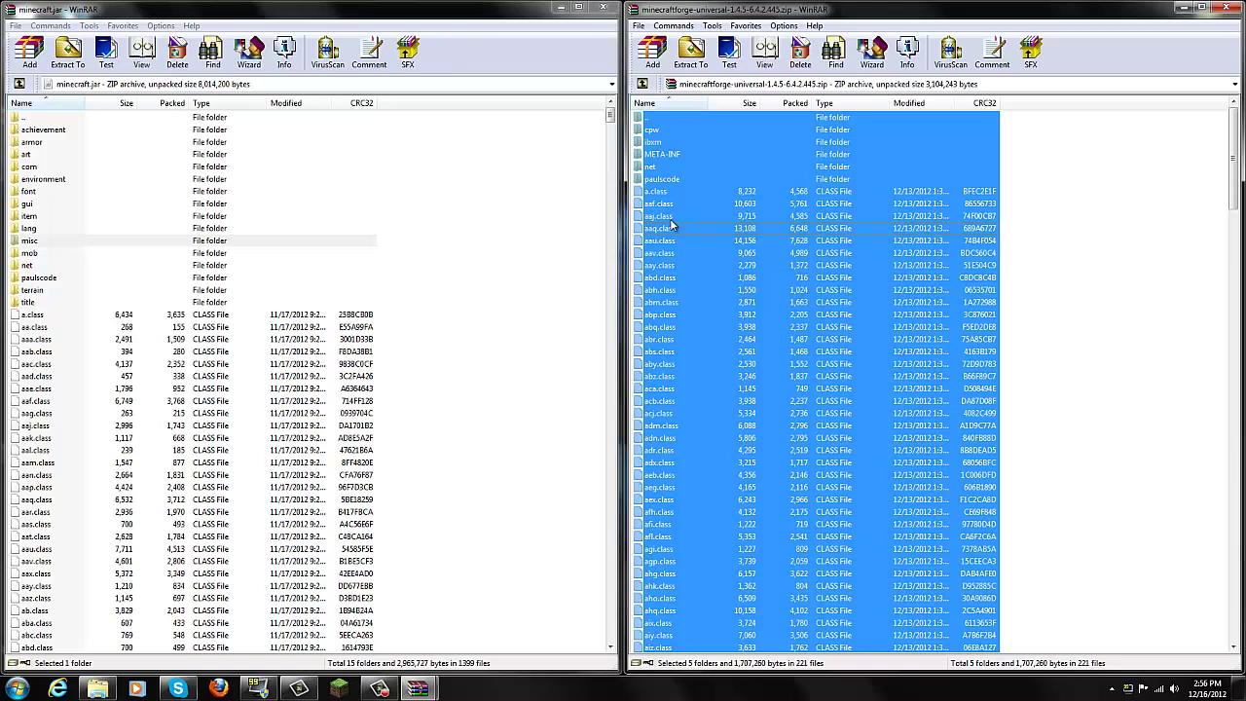
{"action": "left_click_drag", "start_coordinate": [206, 368], "coordinate": [171, 374]}
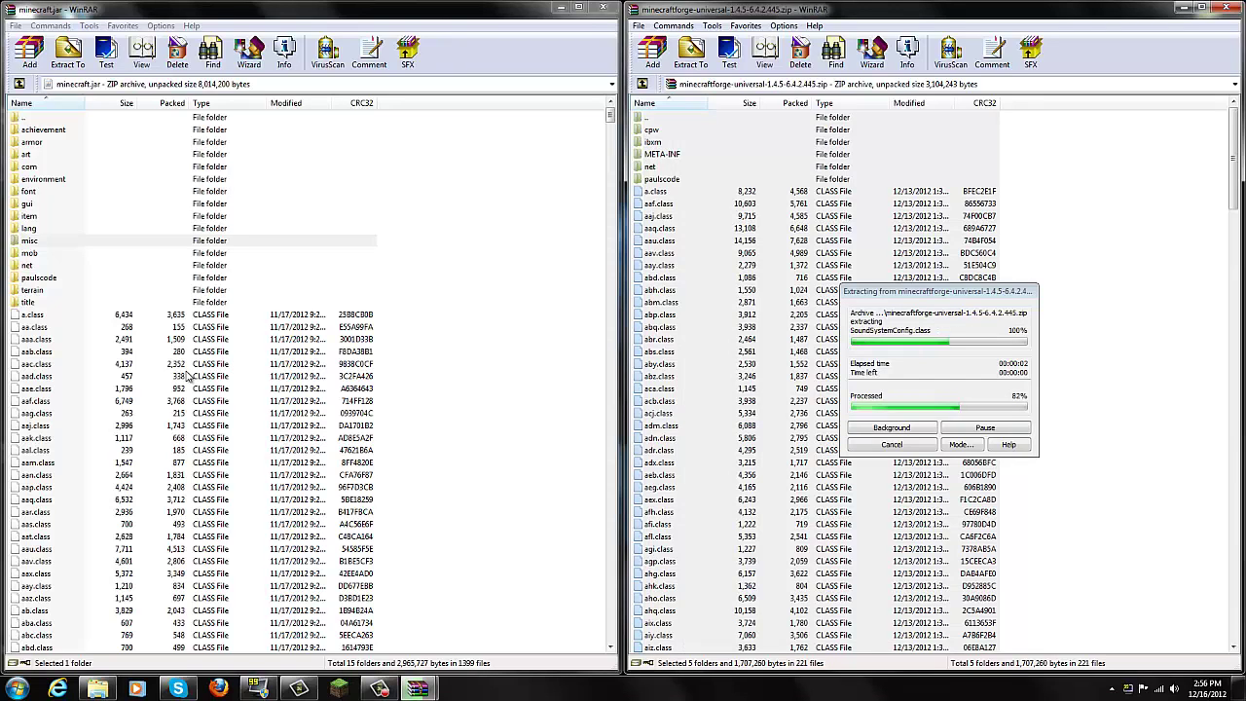
{"action": "left_click", "coordinate": [309, 450]}
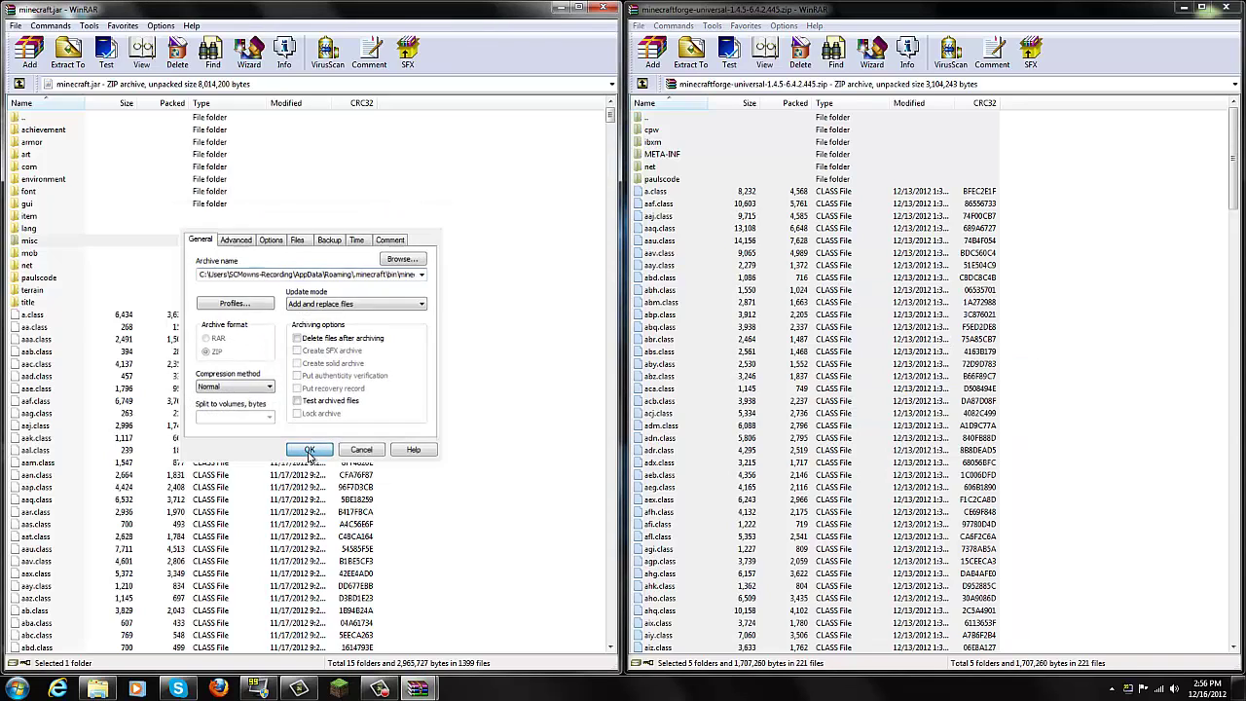
{"action": "left_click", "coordinate": [604, 9]}
{"action": "key", "text": "Escape"}
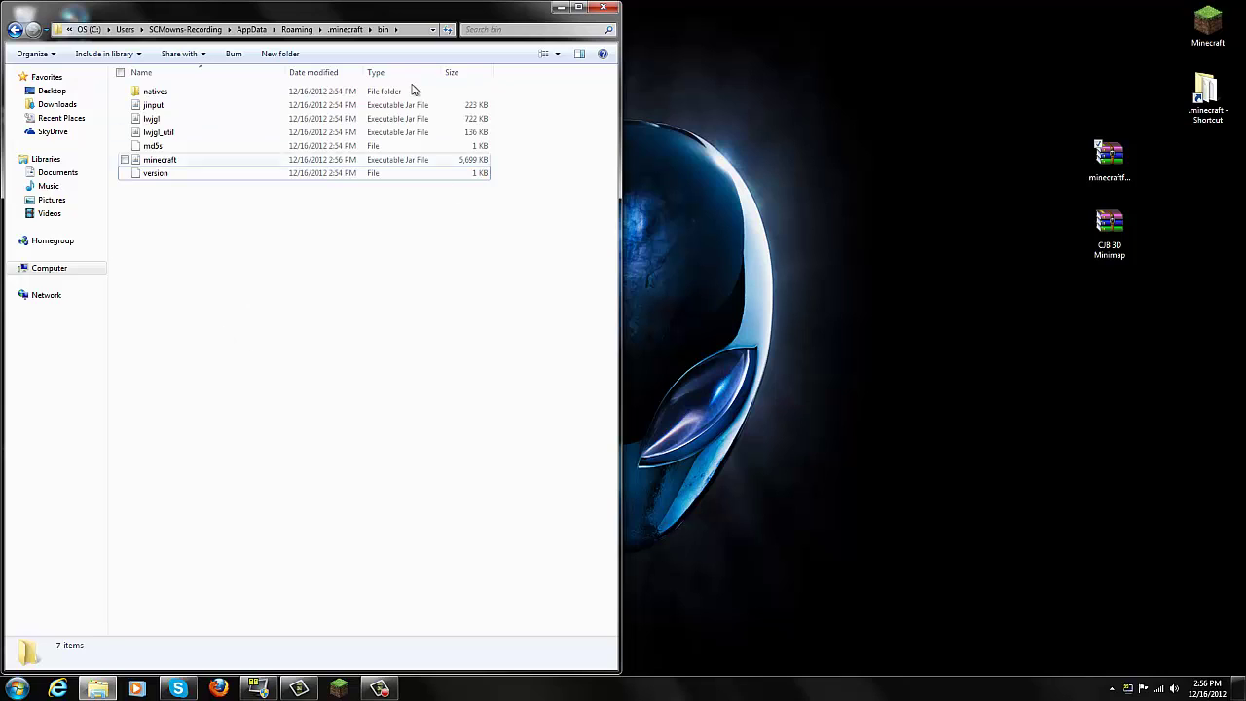
{"action": "left_click", "coordinate": [167, 166]}
{"action": "left_click", "coordinate": [239, 241]}
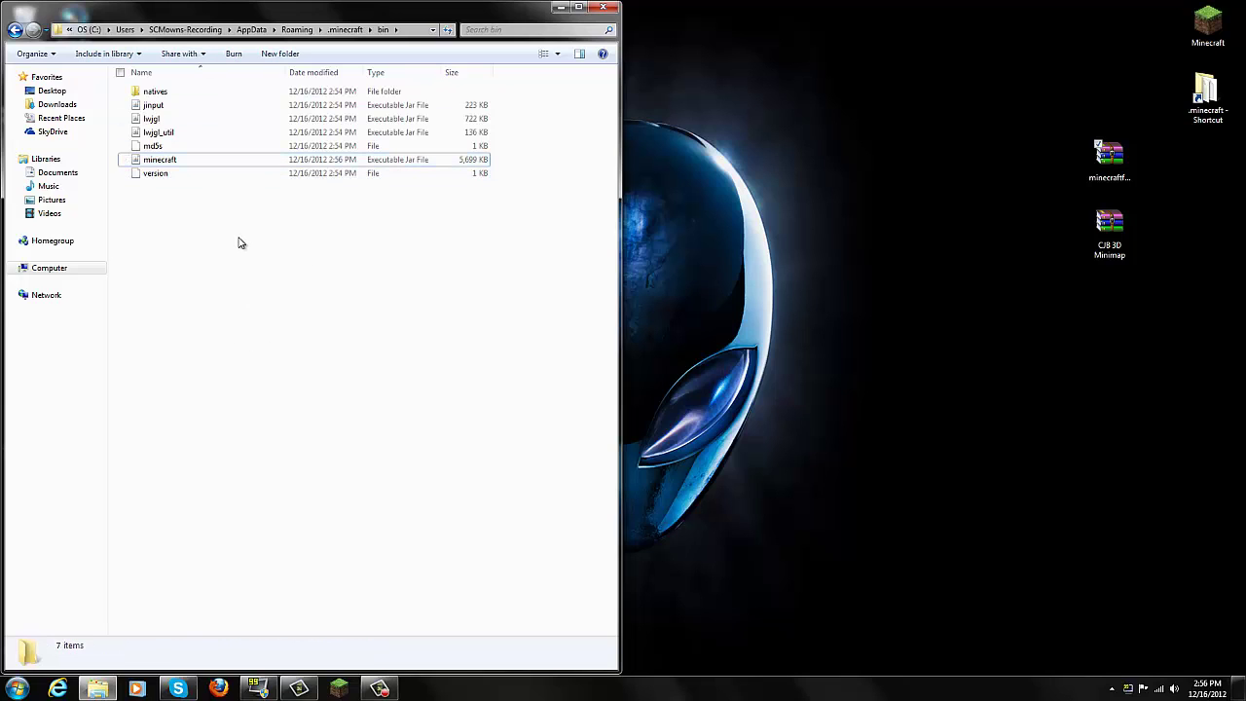
Step: Go back to the .minecraft folder and create a new folder named mods in it
{"action": "left_click", "coordinate": [15, 29]}
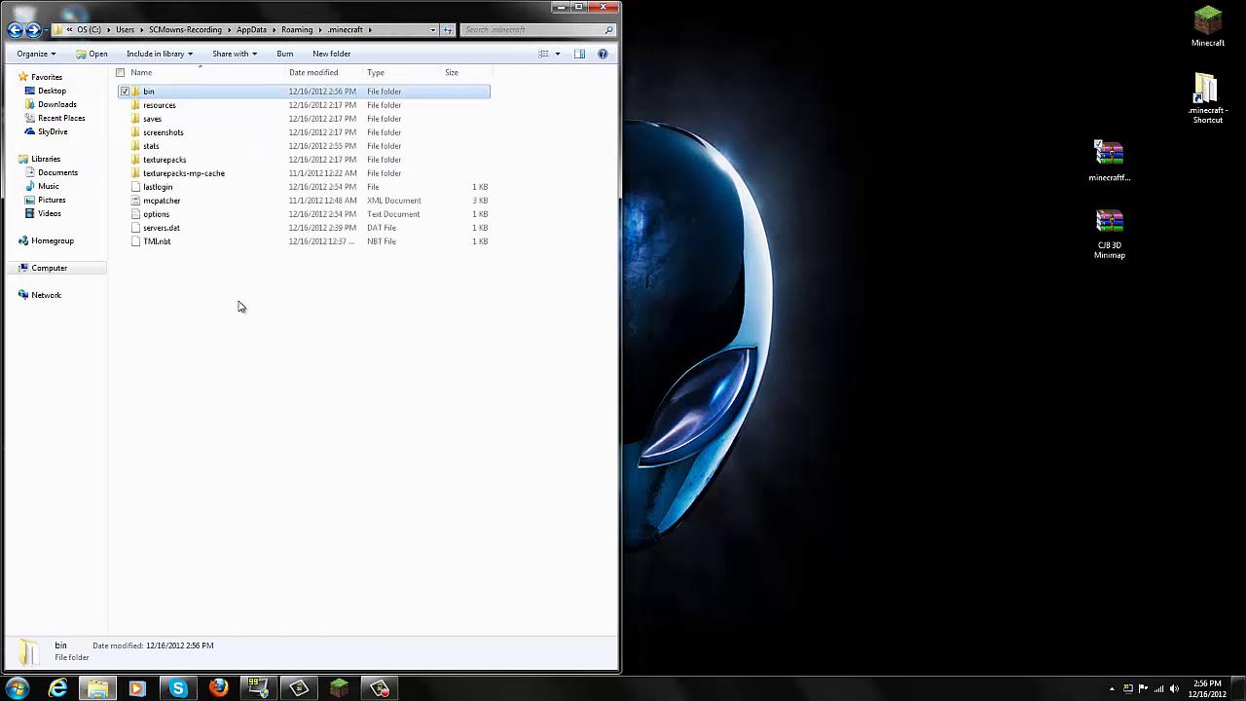
{"action": "left_click", "coordinate": [155, 105]}
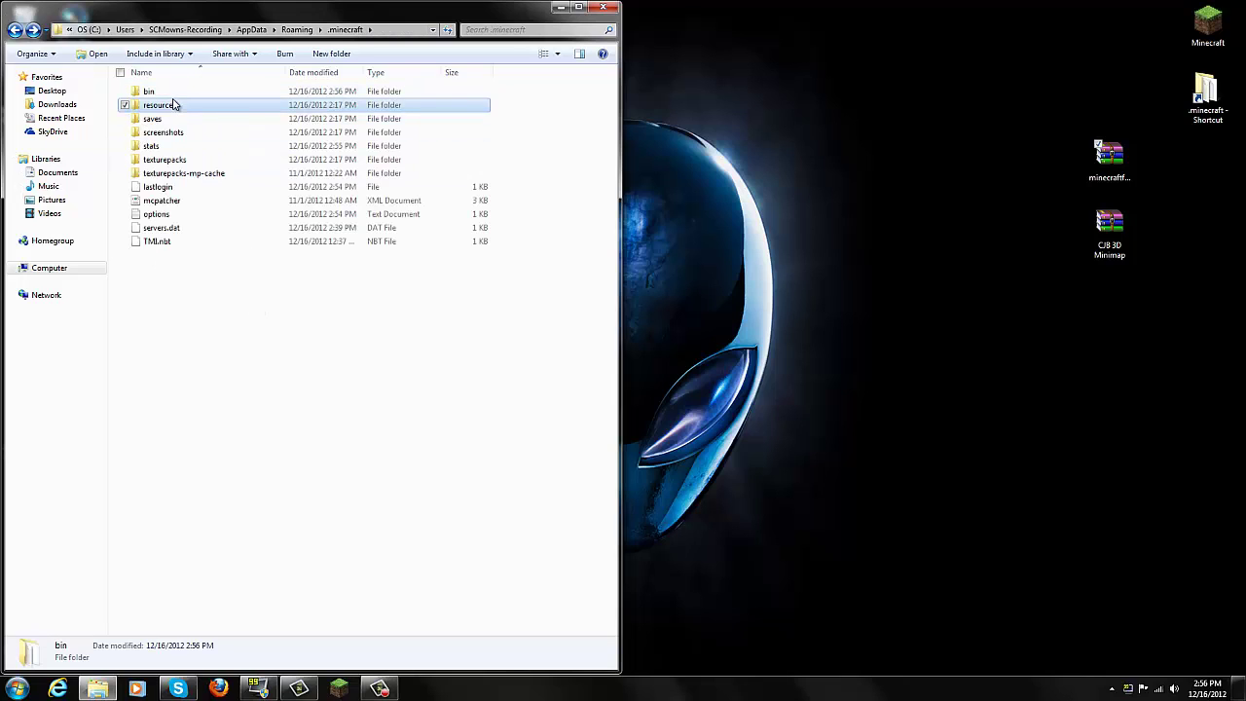
{"action": "left_click", "coordinate": [154, 119]}
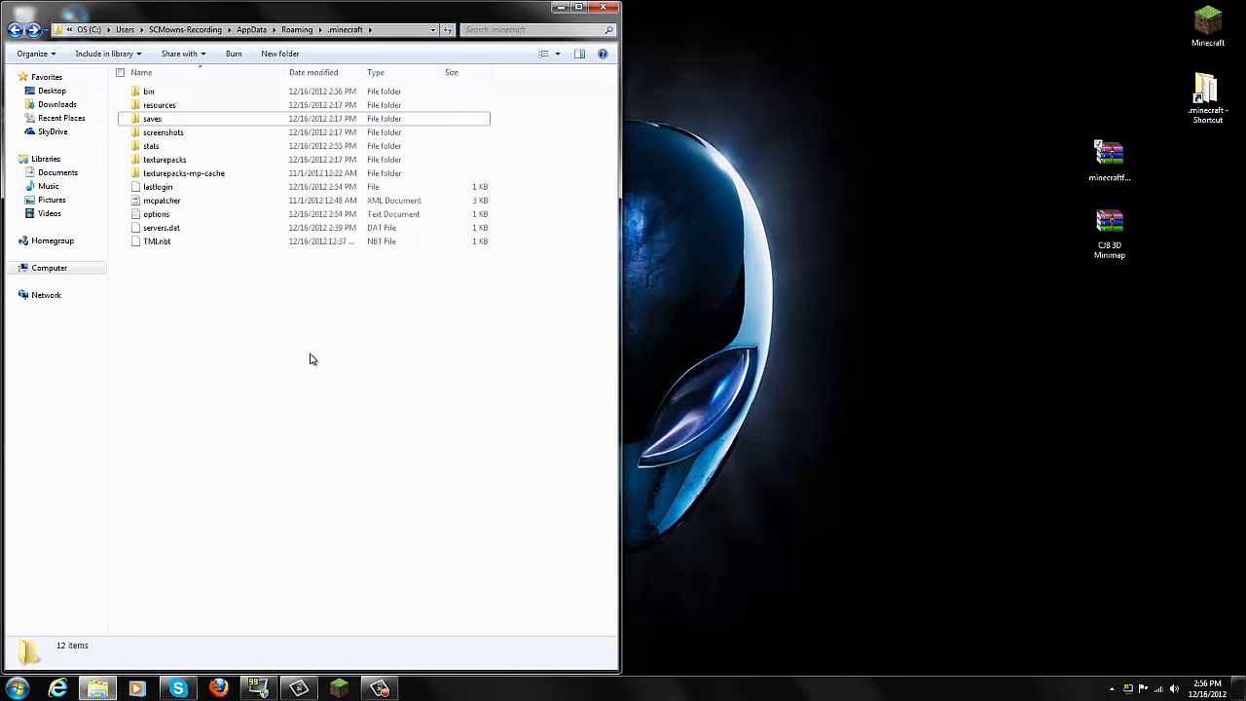
{"action": "right_click", "coordinate": [279, 309]}
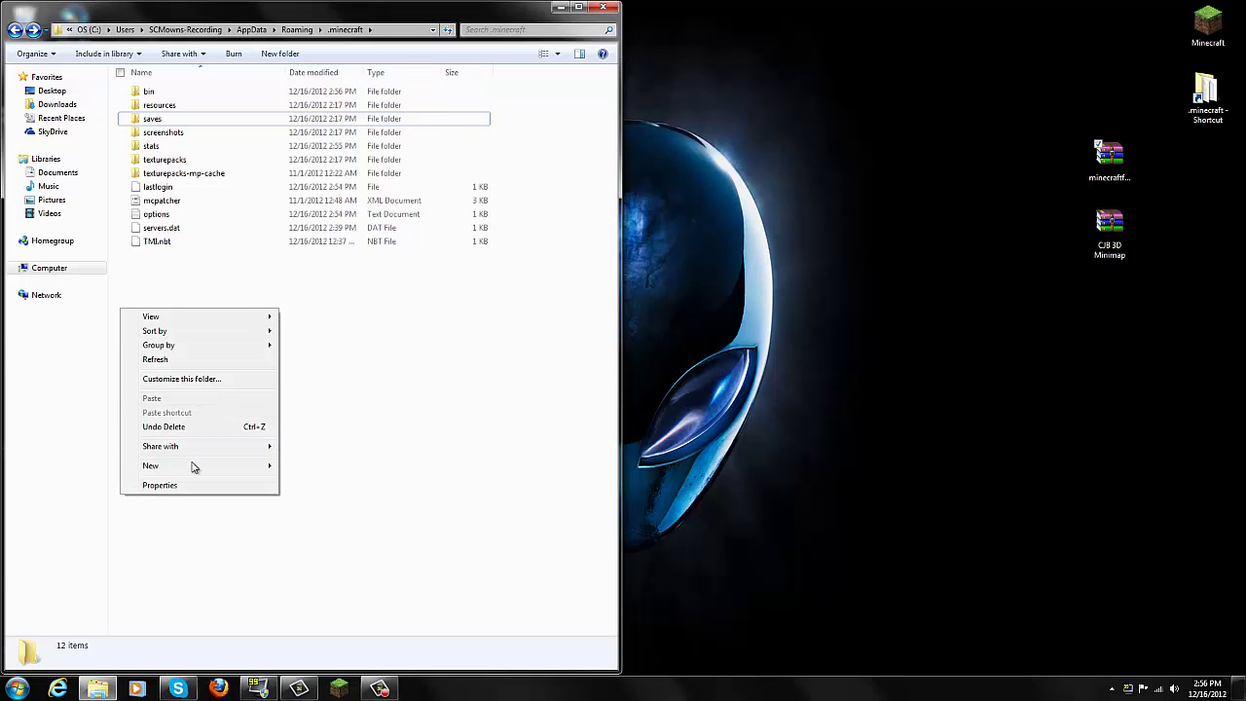
{"action": "mouse_move", "coordinate": [238, 469]}
{"action": "left_click", "coordinate": [91, 467]}
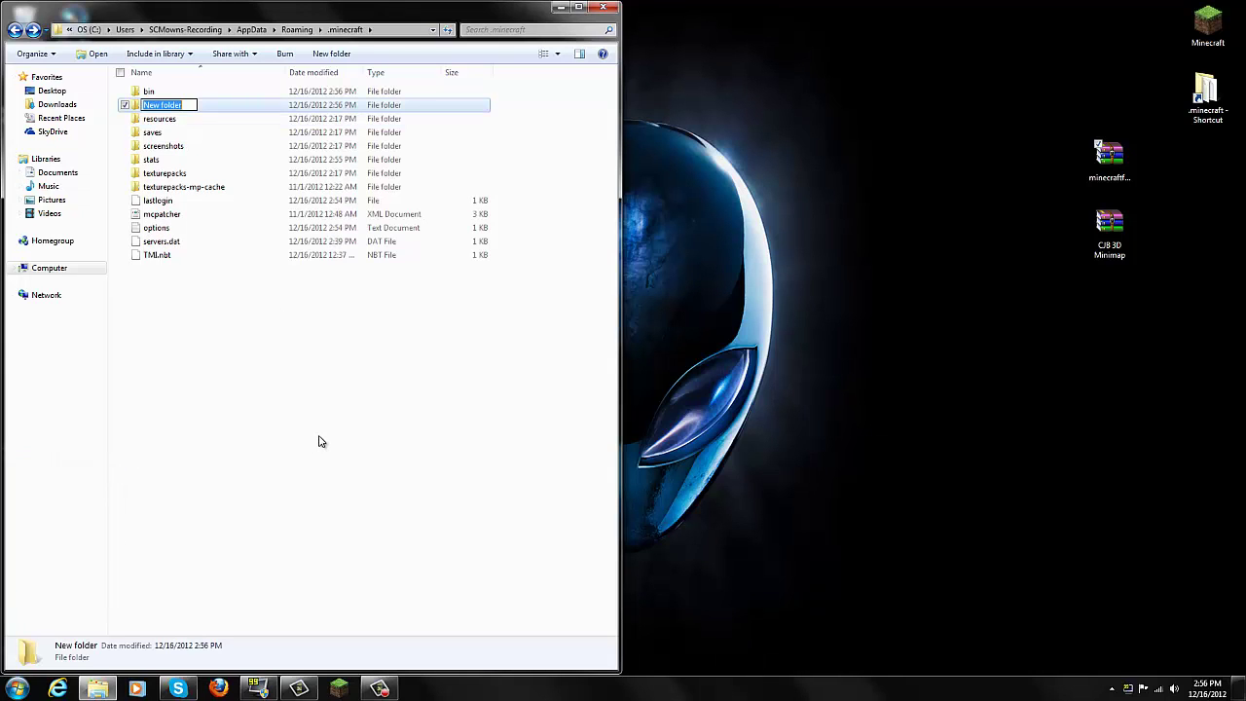
{"action": "type", "text": "mods"}
{"action": "key", "text": "Return"}
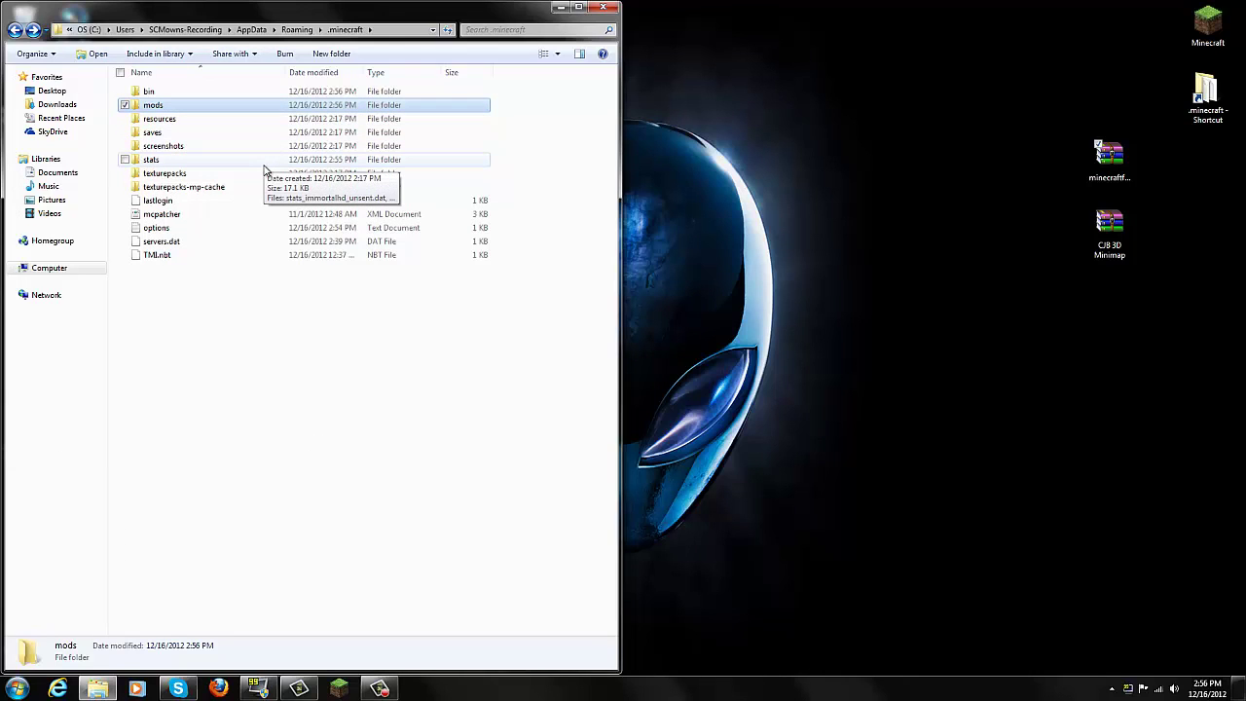
Step: Move the CJB 3D Minimap archive from the desktop into the mods folder and close the folder window
{"action": "double_click", "coordinate": [173, 109]}
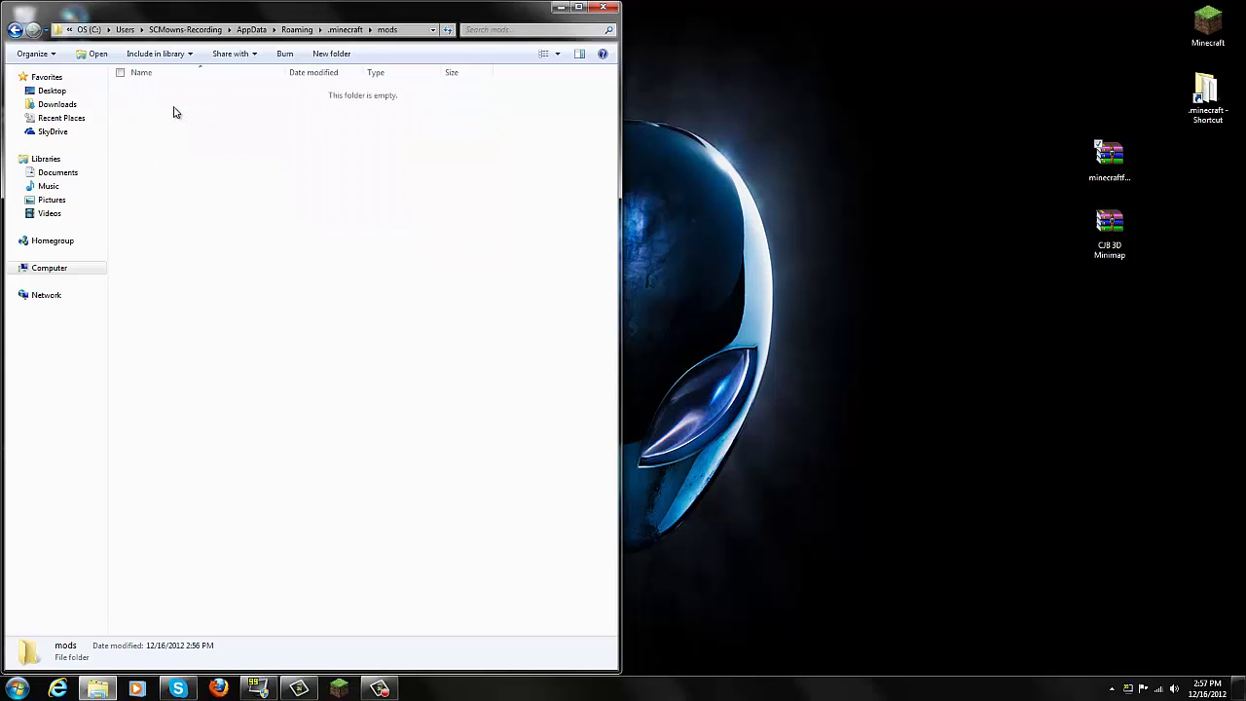
{"action": "left_click", "coordinate": [1109, 222]}
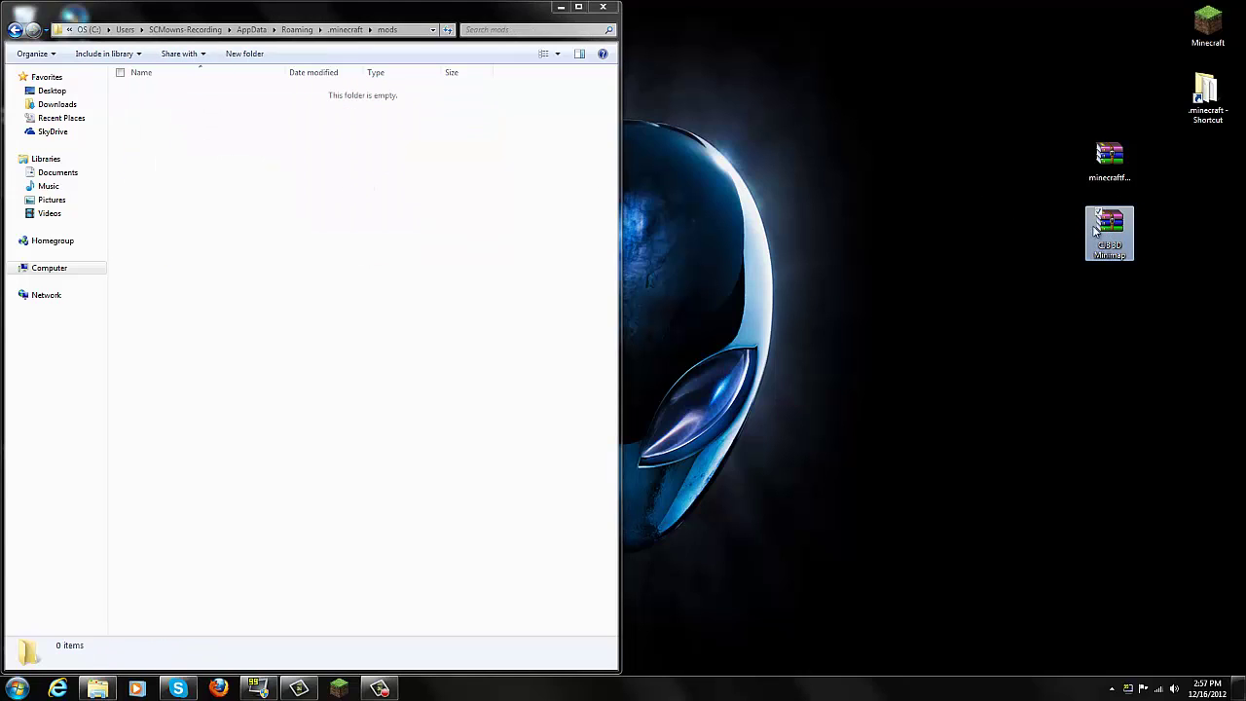
{"action": "left_click_drag", "start_coordinate": [1109, 222], "coordinate": [389, 172]}
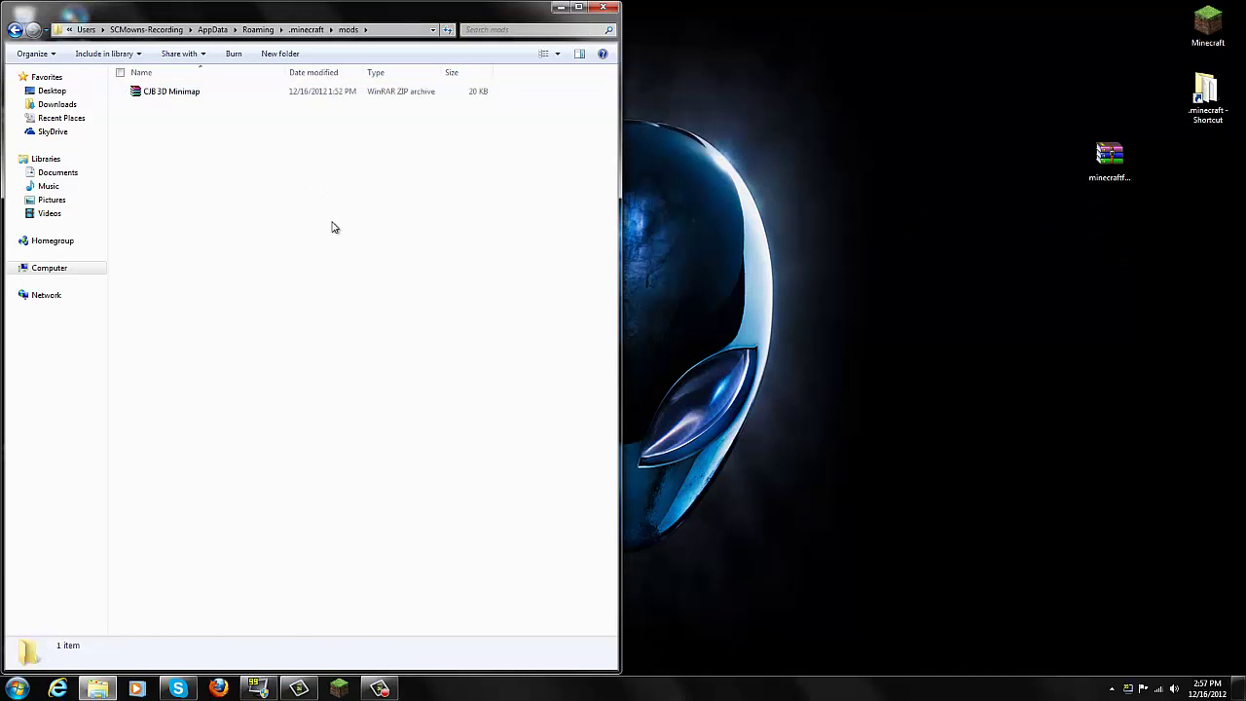
{"action": "left_click", "coordinate": [596, 8]}
Step: Launch Minecraft, log in with the saved account details and open the singleplayer world list
{"action": "left_click", "coordinate": [337, 688]}
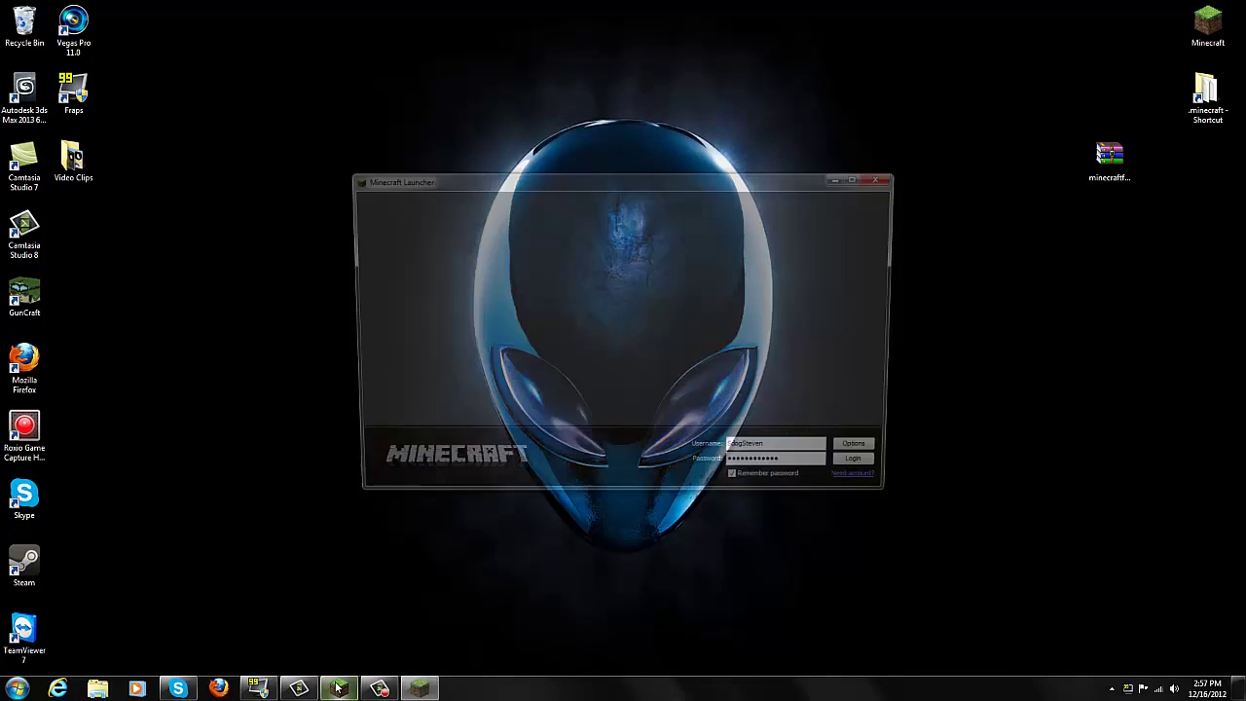
{"action": "left_click", "coordinate": [874, 470]}
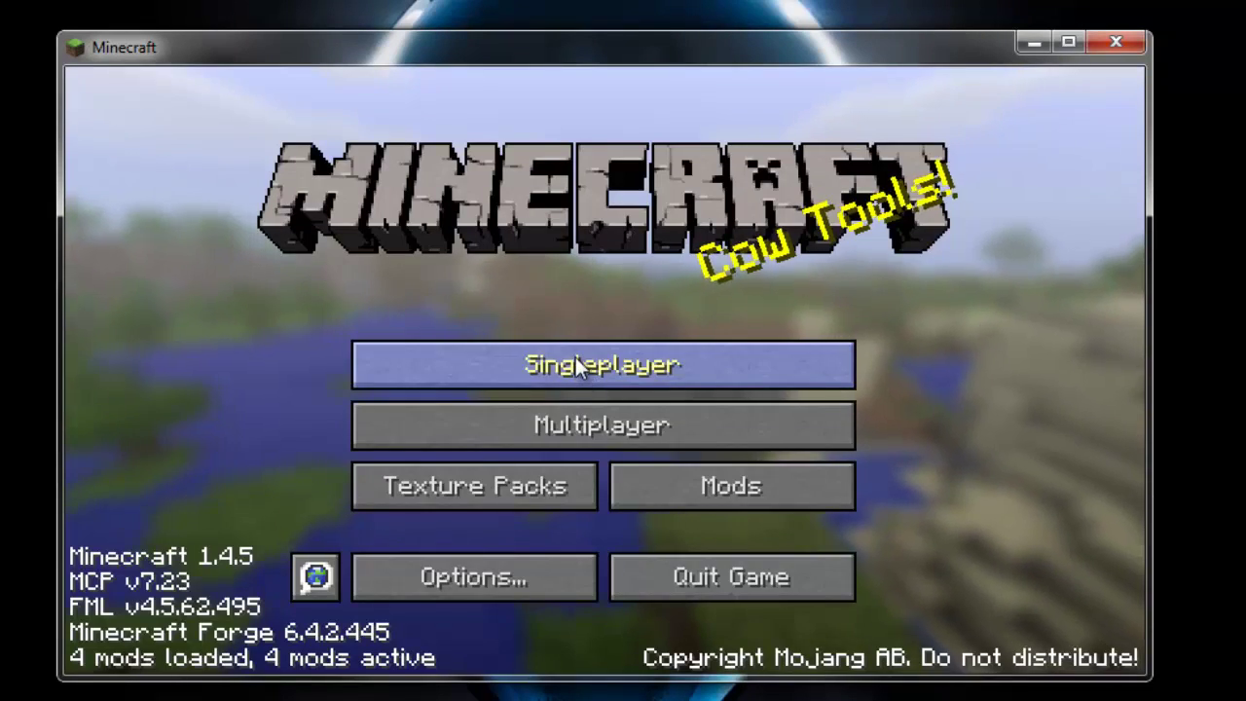
{"action": "left_click", "coordinate": [575, 361]}
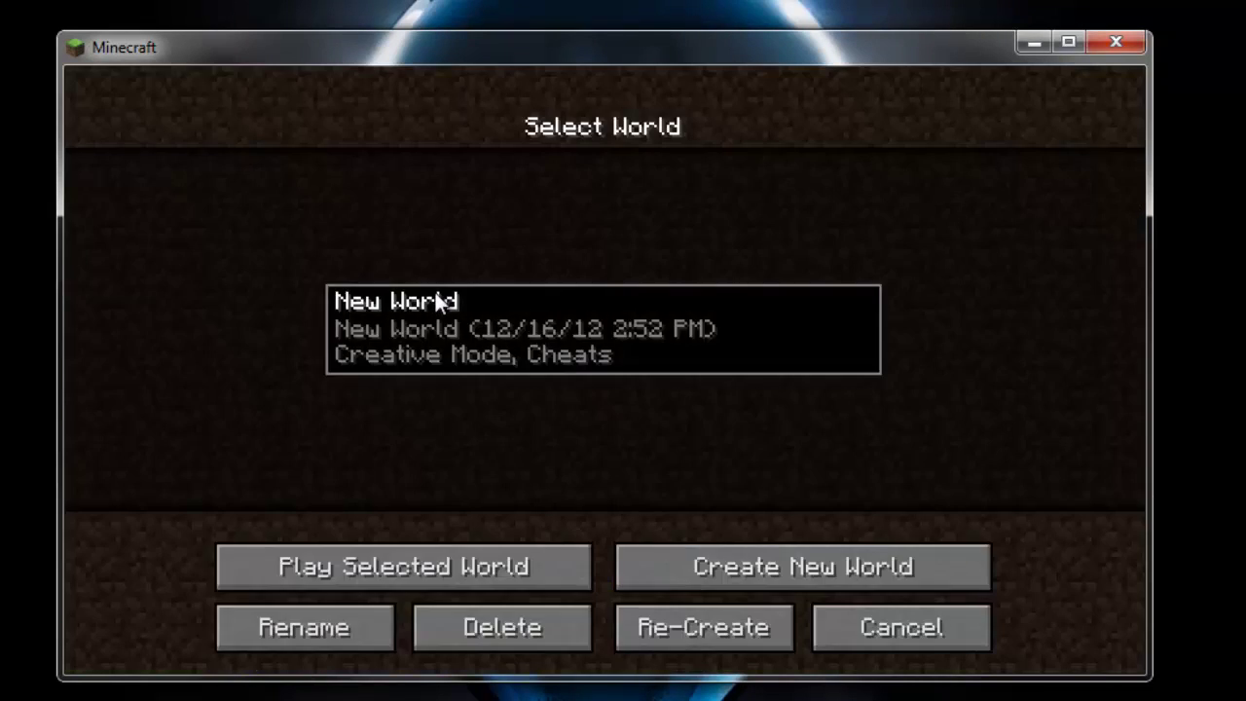